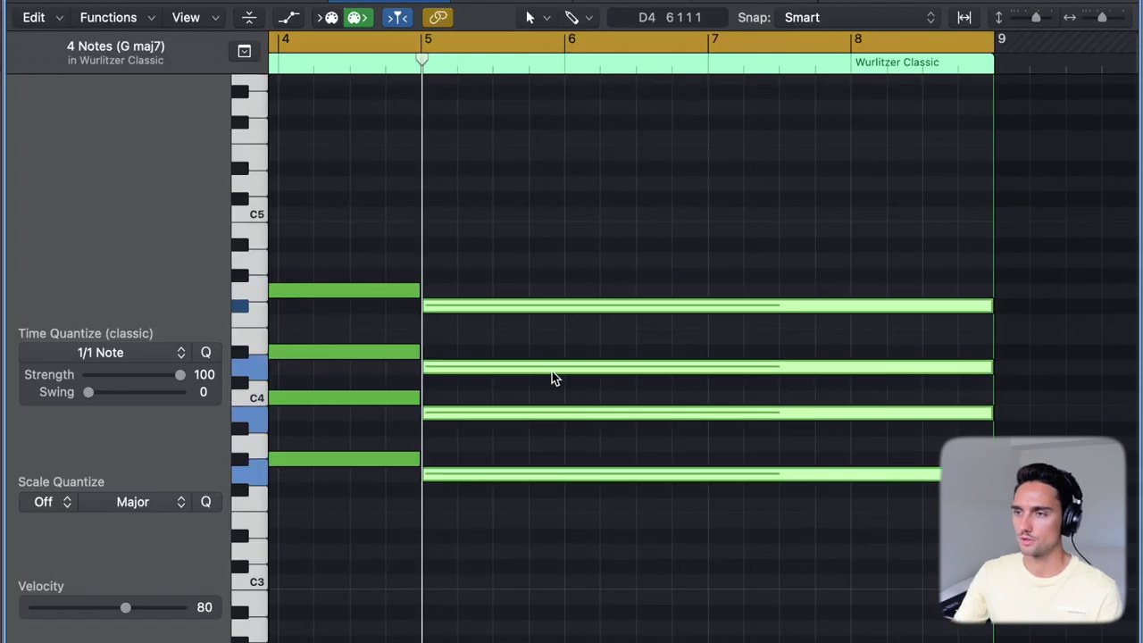
Step: In the second chord, lower the B3 note by one semitone and raise the top note one semitone to G4
{"action": "left_click", "coordinate": [552, 378]}
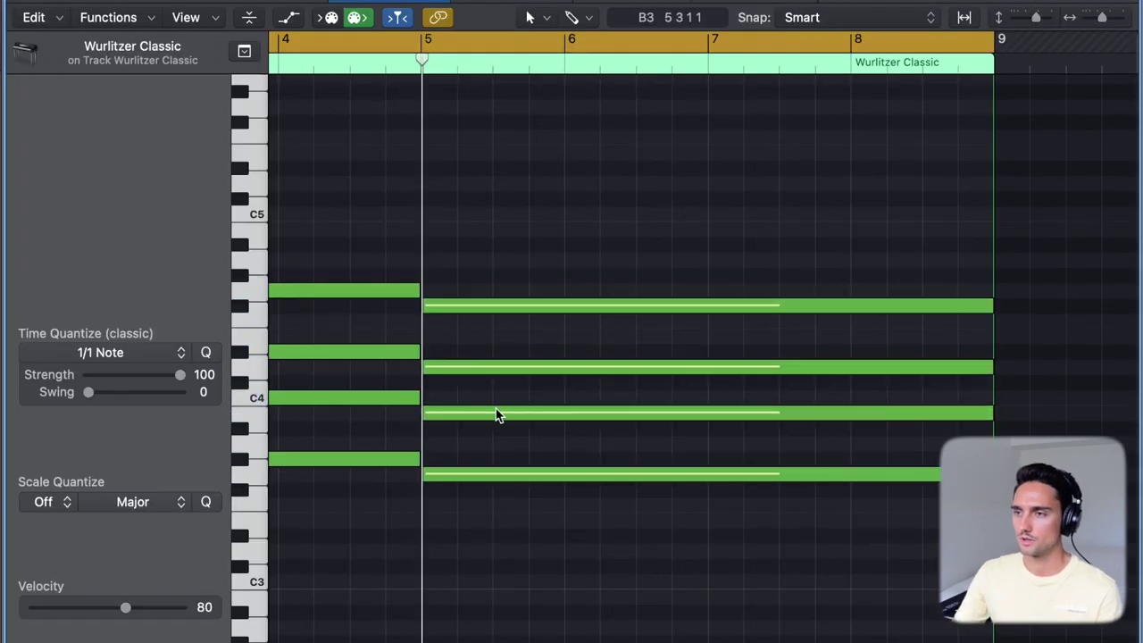
{"action": "key", "text": "alt+Down"}
{"action": "key", "text": "Up"}
{"action": "key", "text": "Up"}
{"action": "key", "text": "alt+Up"}
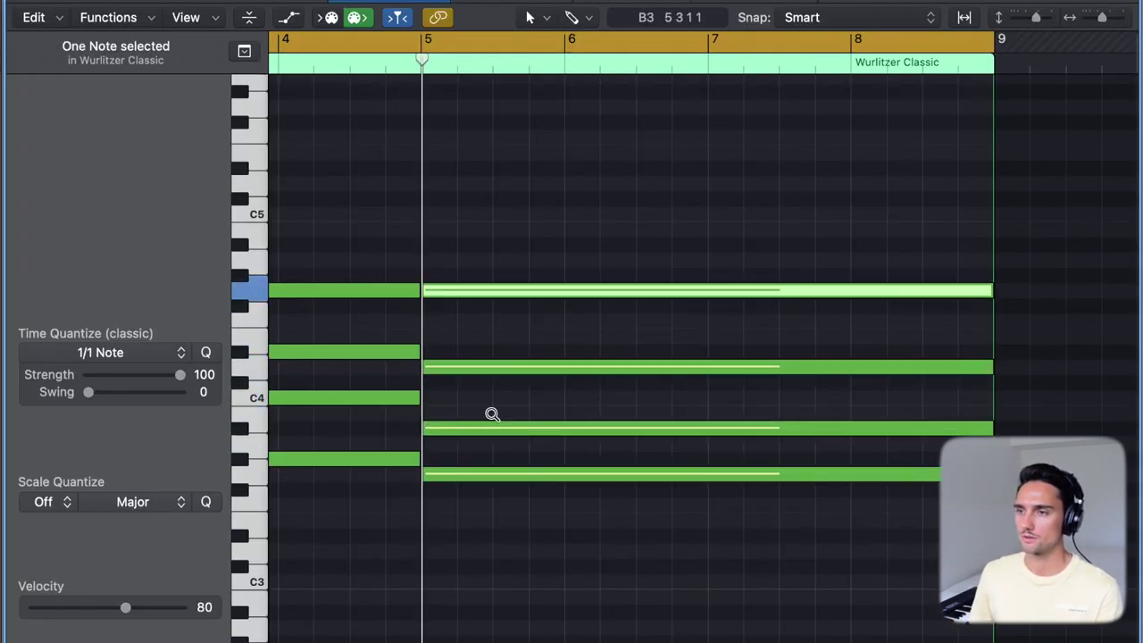
Step: Play back the edited chords and add a Flanger after the Channel EQ on the Wurlitzer Classic channel
{"action": "key", "text": "space"}
{"action": "key", "text": "t"}
{"action": "key", "text": "t"}
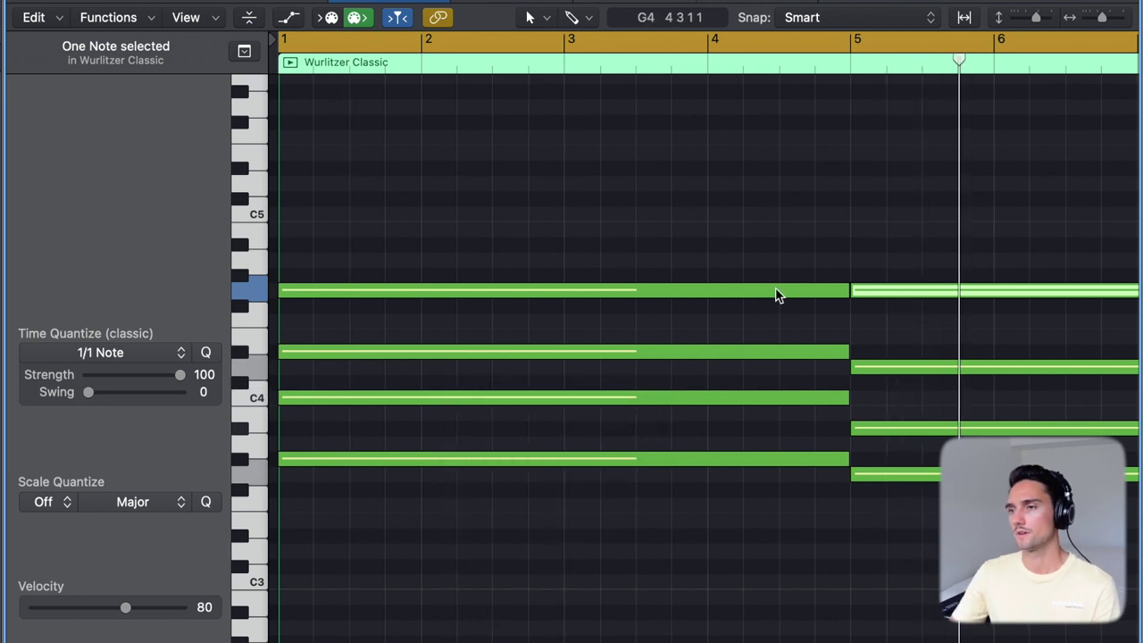
{"action": "key", "text": "t"}
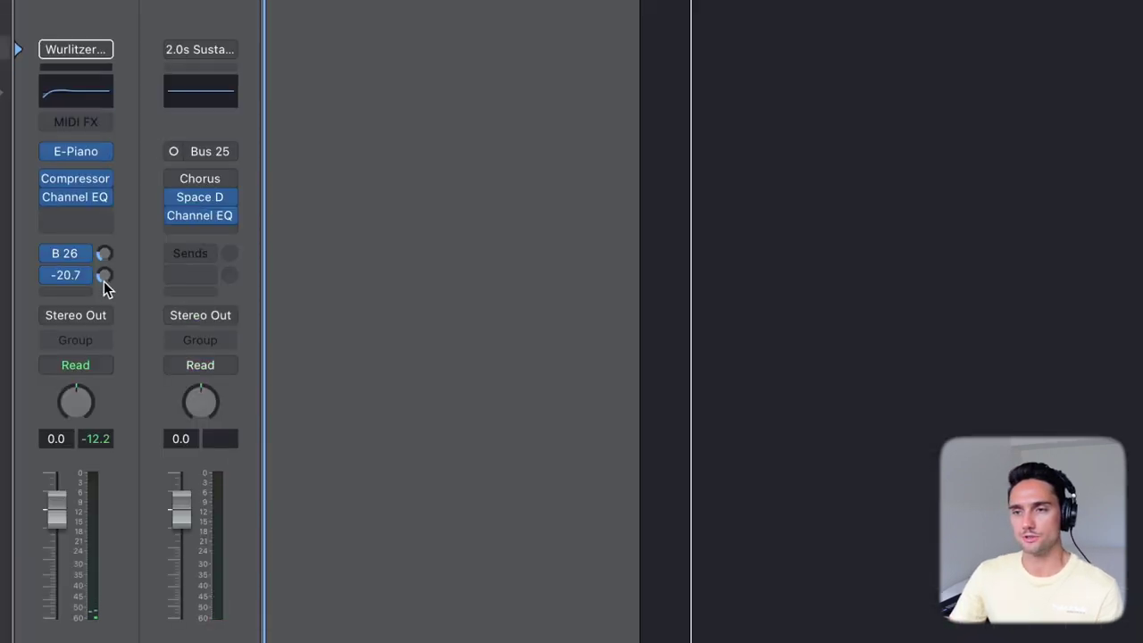
{"action": "left_click", "coordinate": [100, 225]}
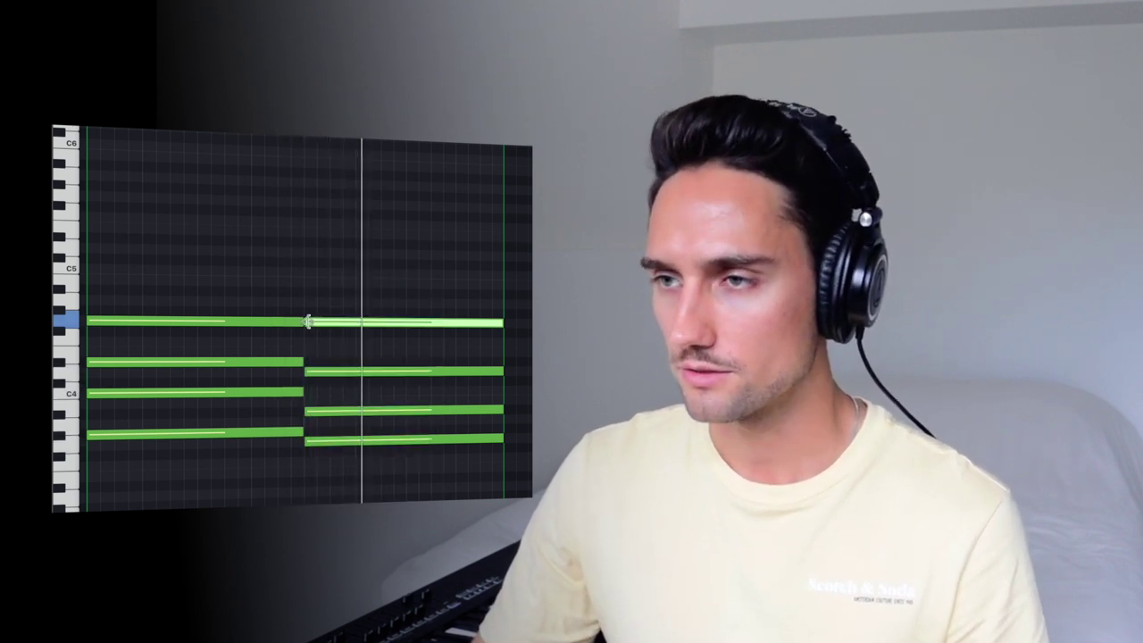
Step: Shorten the top note of both chords and fill each gap with a short F4 note
{"action": "left_click", "coordinate": [301, 325]}
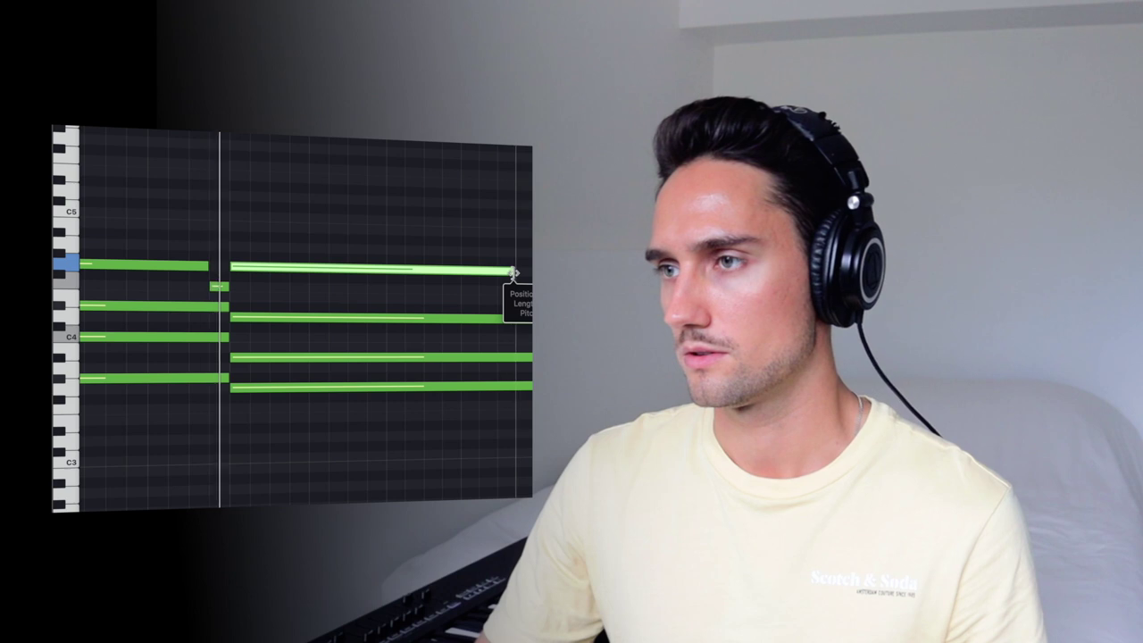
{"action": "left_click", "coordinate": [467, 220]}
{"action": "key", "text": "t"}
{"action": "key", "text": "t"}
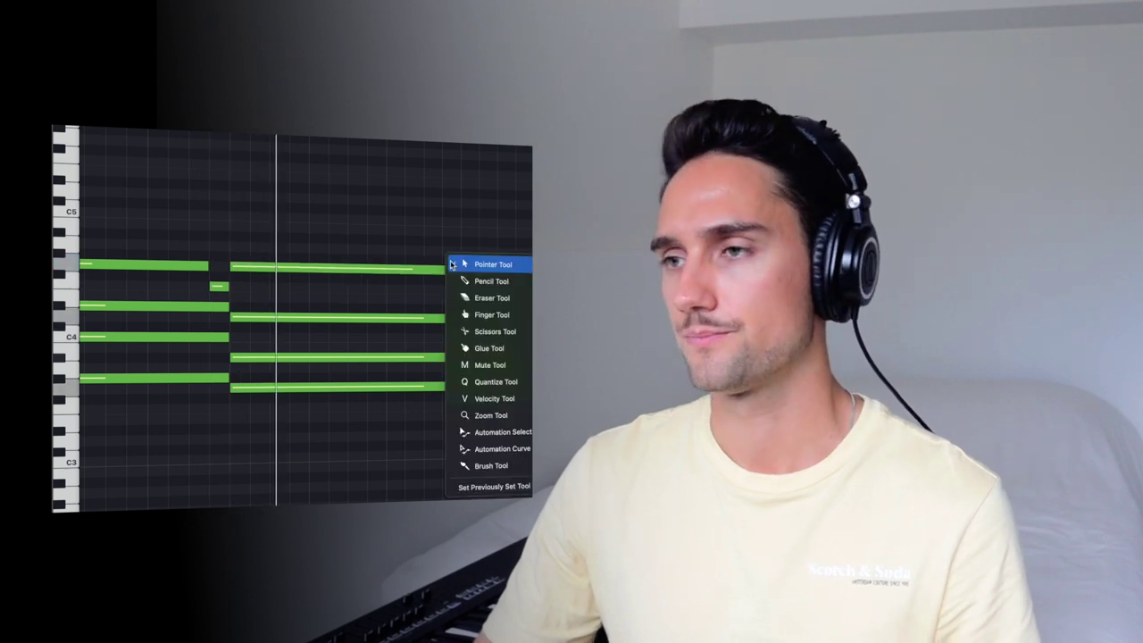
{"action": "left_click", "coordinate": [449, 271]}
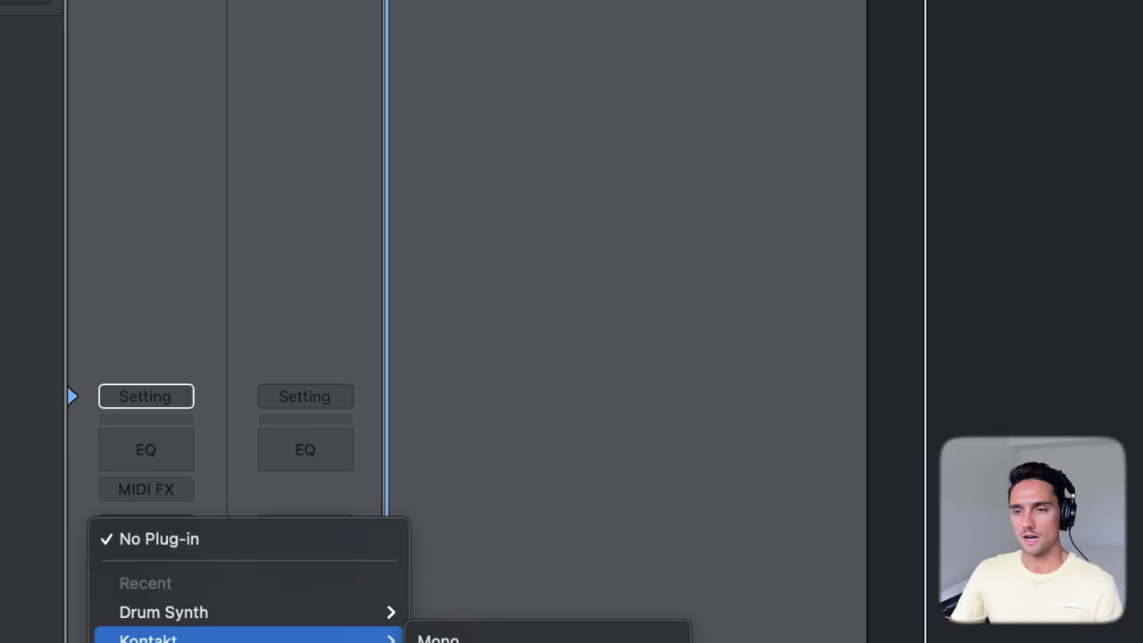
Step: Load an instrument plug-in on the second track and take its copied Wurlitzer Classic region out of solo
{"action": "mouse_move", "coordinate": [307, 286]}
{"action": "left_click", "coordinate": [460, 295]}
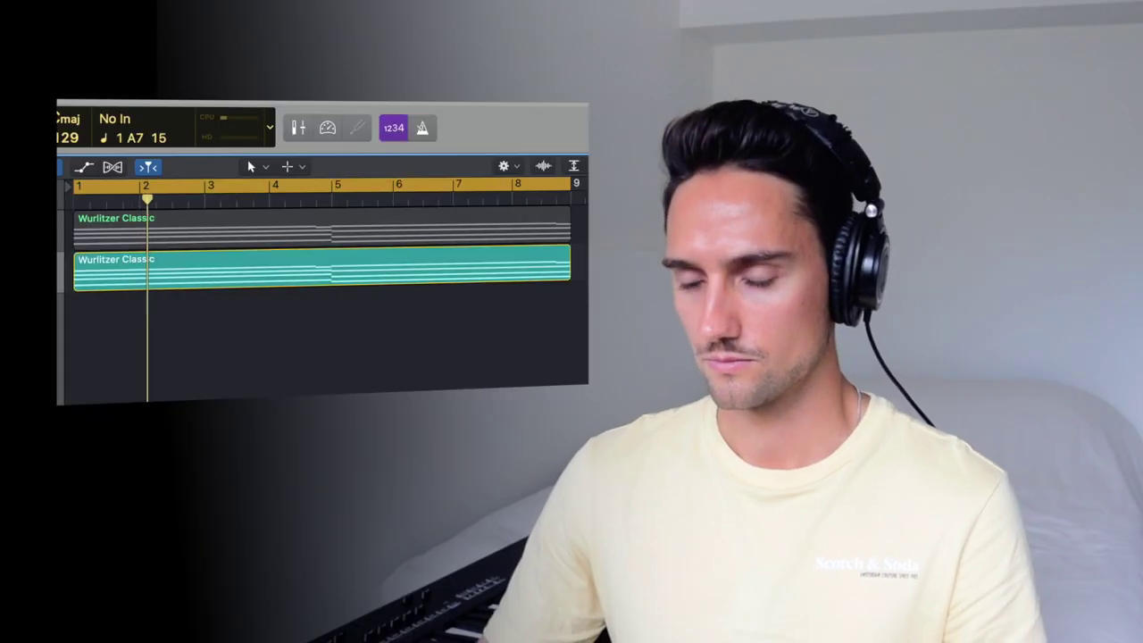
{"action": "left_click", "coordinate": [321, 268]}
{"action": "key", "text": "ctrl+s"}
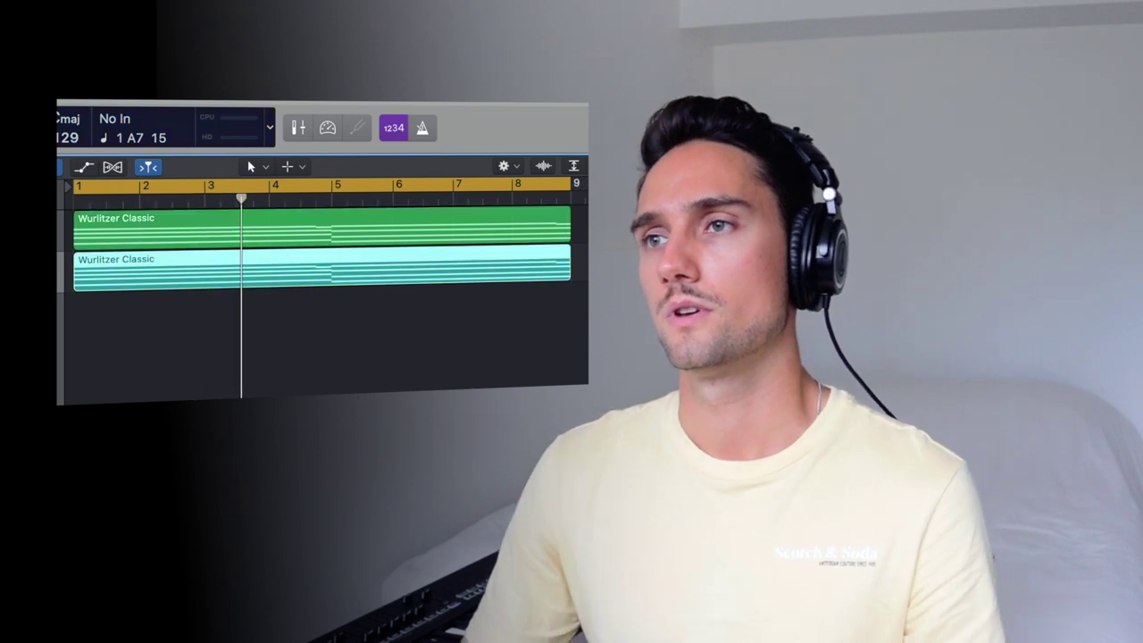
Step: Load Vital as the instrument on the third track and look through its preset list
{"action": "left_click", "coordinate": [226, 375]}
{"action": "key", "text": "t"}
{"action": "left_click", "coordinate": [247, 331]}
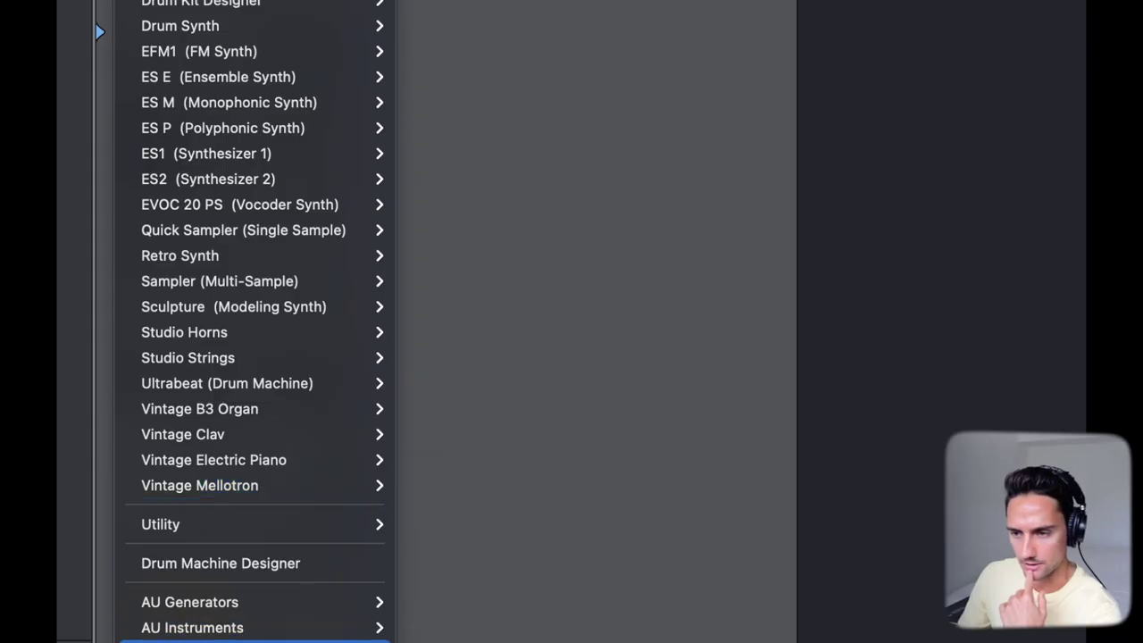
{"action": "mouse_move", "coordinate": [378, 628]}
{"action": "mouse_move", "coordinate": [500, 604]}
{"action": "mouse_move", "coordinate": [701, 605]}
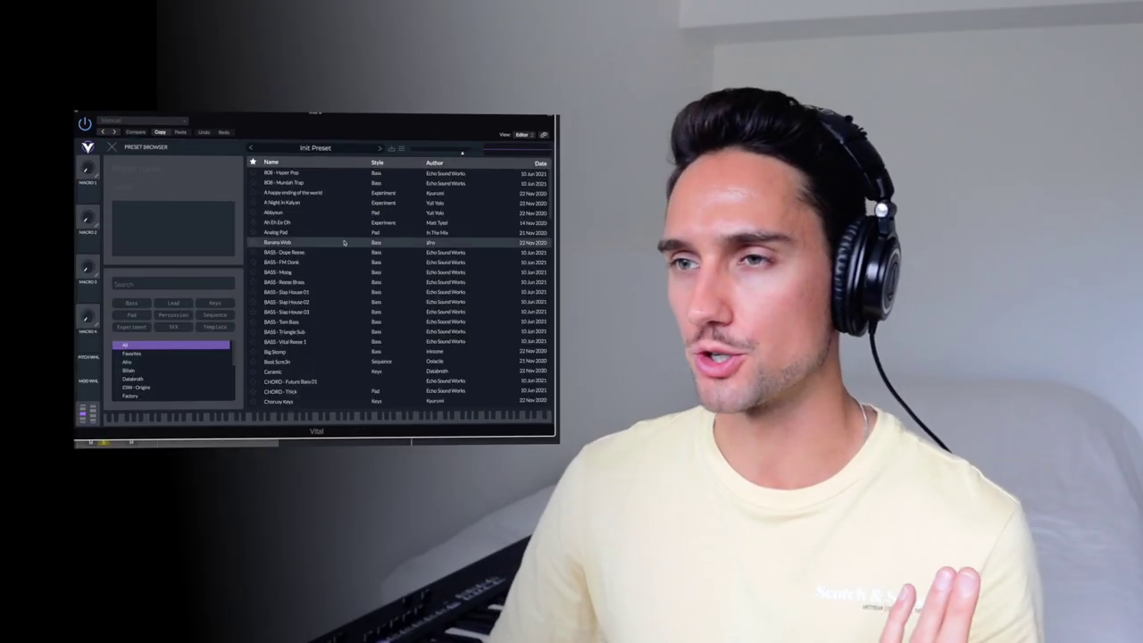
{"action": "scroll", "coordinate": [405, 303], "scroll_direction": "down", "scroll_amount": 1}
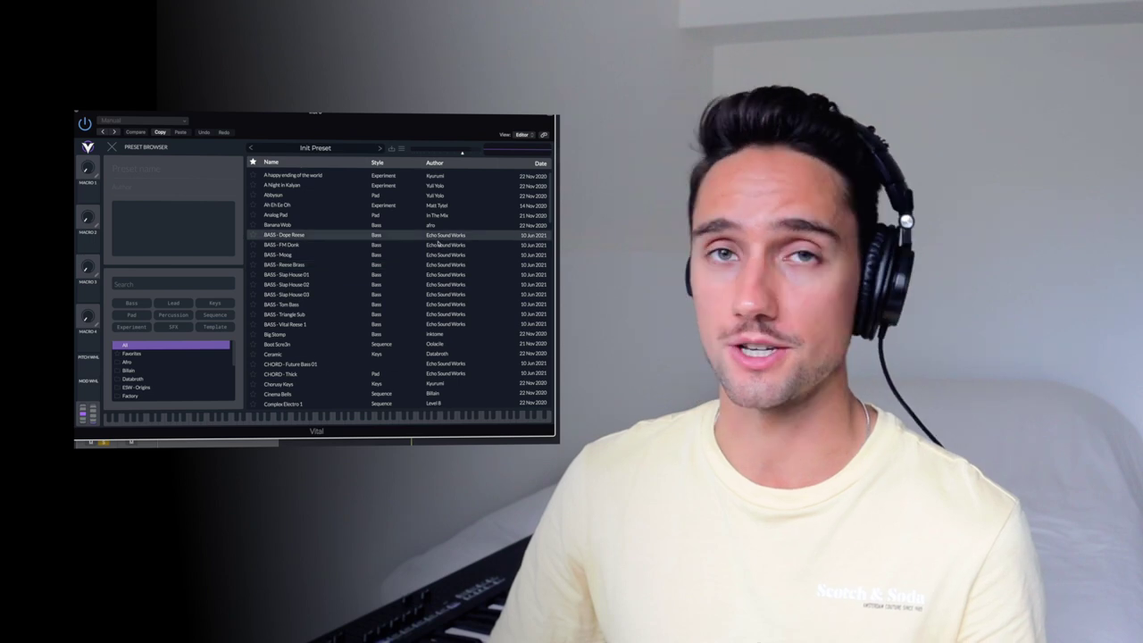
{"action": "scroll", "coordinate": [456, 291], "scroll_direction": "down", "scroll_amount": 1}
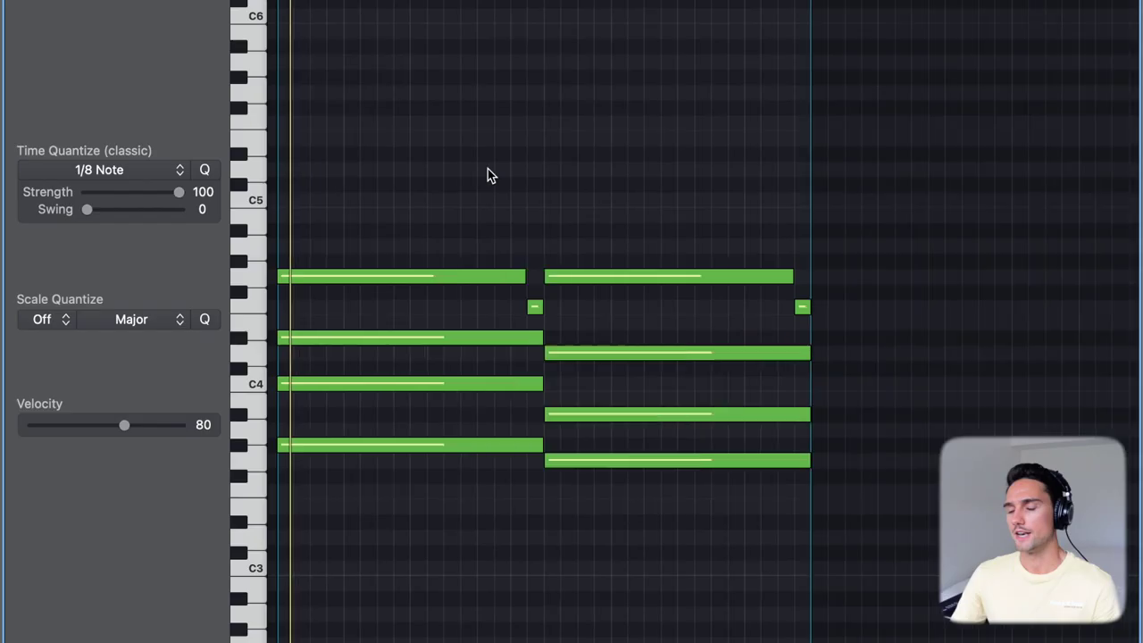
Step: Delete the two short F4 notes and cut the first chord down to three short stabs in bar 1
{"action": "left_click_drag", "start_coordinate": [382, 191], "coordinate": [873, 639]}
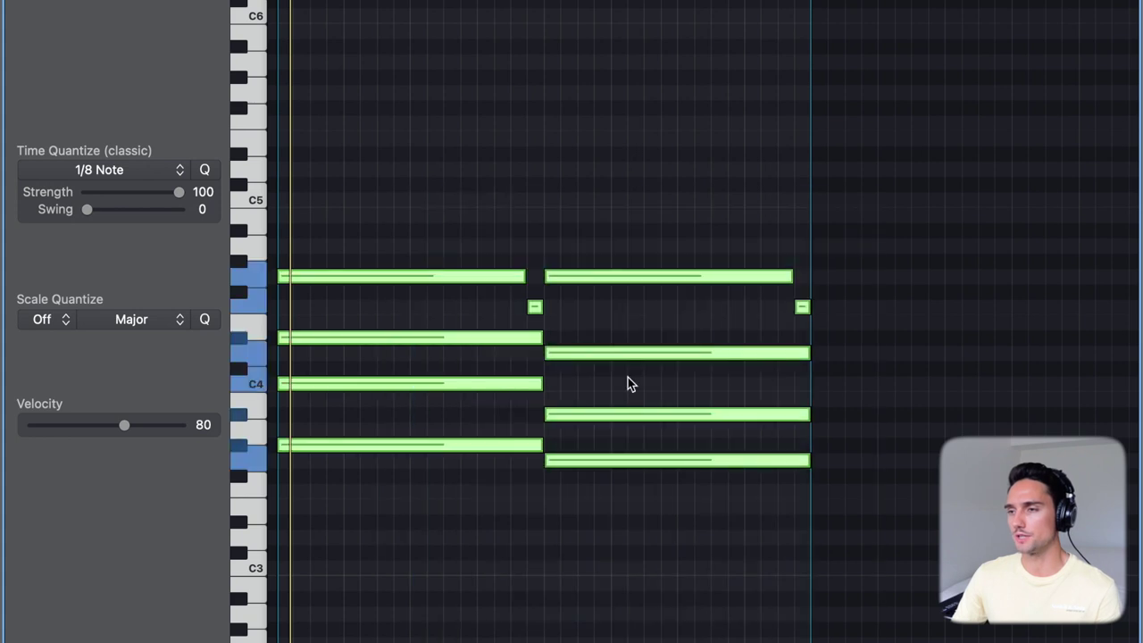
{"action": "left_click", "coordinate": [628, 383]}
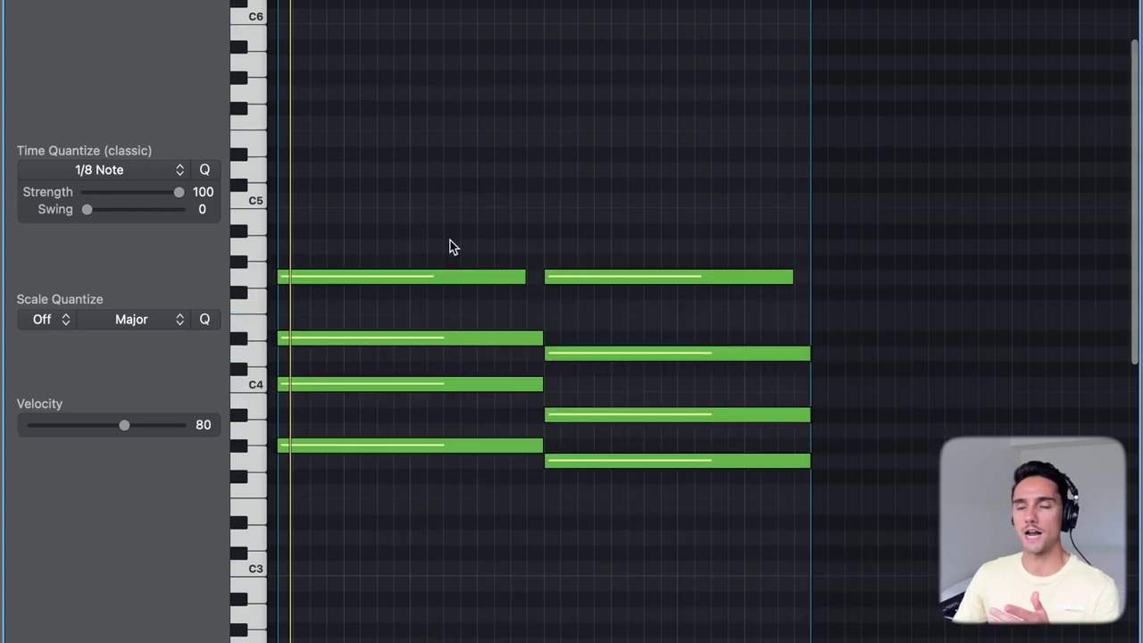
{"action": "left_click_drag", "start_coordinate": [449, 247], "coordinate": [325, 441]}
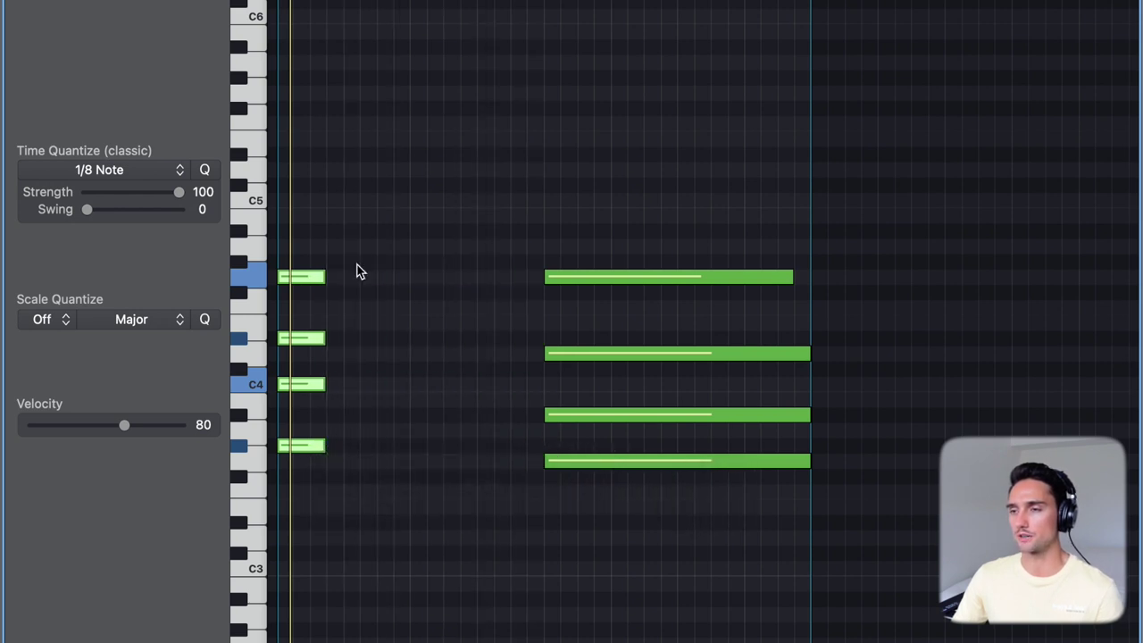
{"action": "key", "text": "super+Right"}
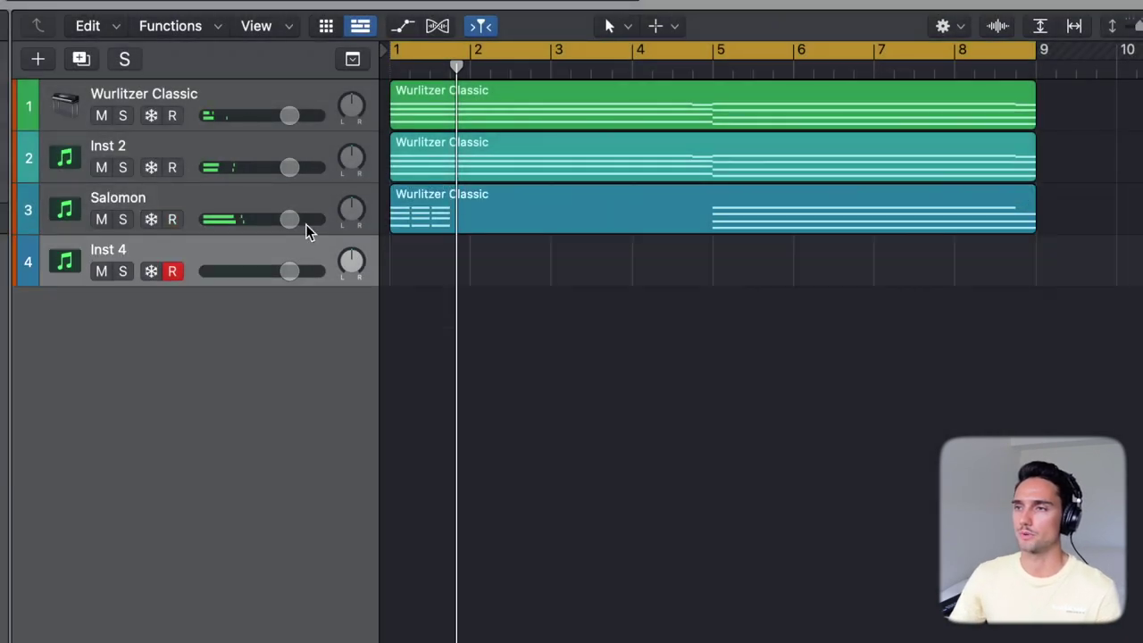
Step: Copy the Salomon region to the fourth track and erase the D#4 note from its third chord stab
{"action": "left_click_drag", "start_coordinate": [470, 213], "coordinate": [467, 294]}
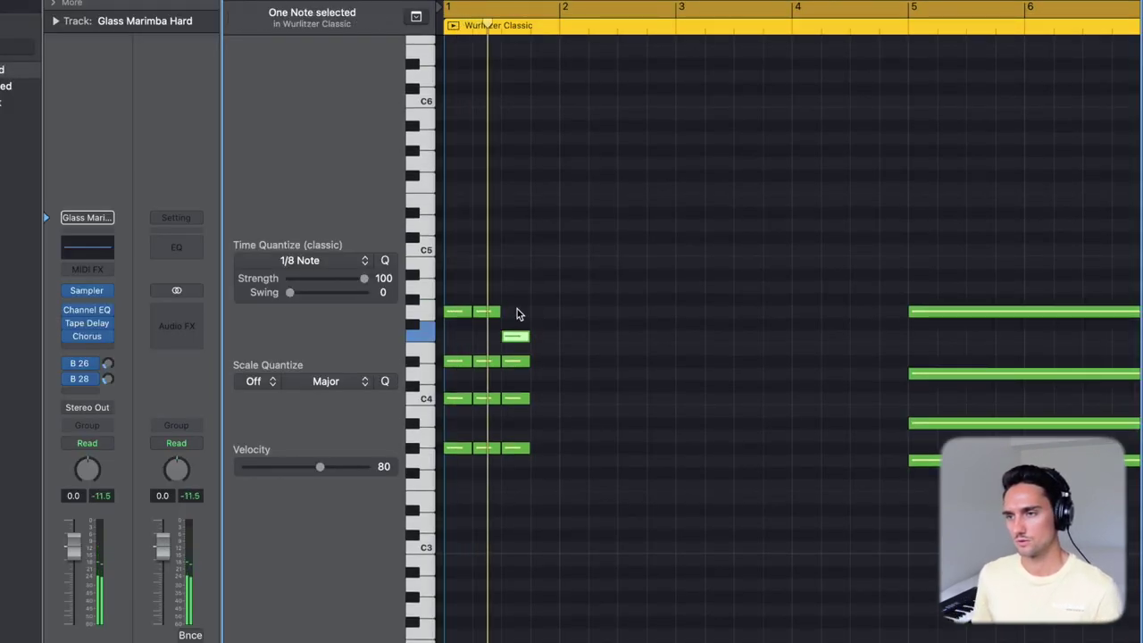
{"action": "scroll", "coordinate": [554, 387], "scroll_direction": "down", "scroll_amount": 3}
{"action": "key", "text": "t"}
{"action": "key", "text": "e"}
{"action": "key", "text": "super+Right"}
{"action": "key", "text": "super+Right"}
{"action": "key", "text": "super+Right"}
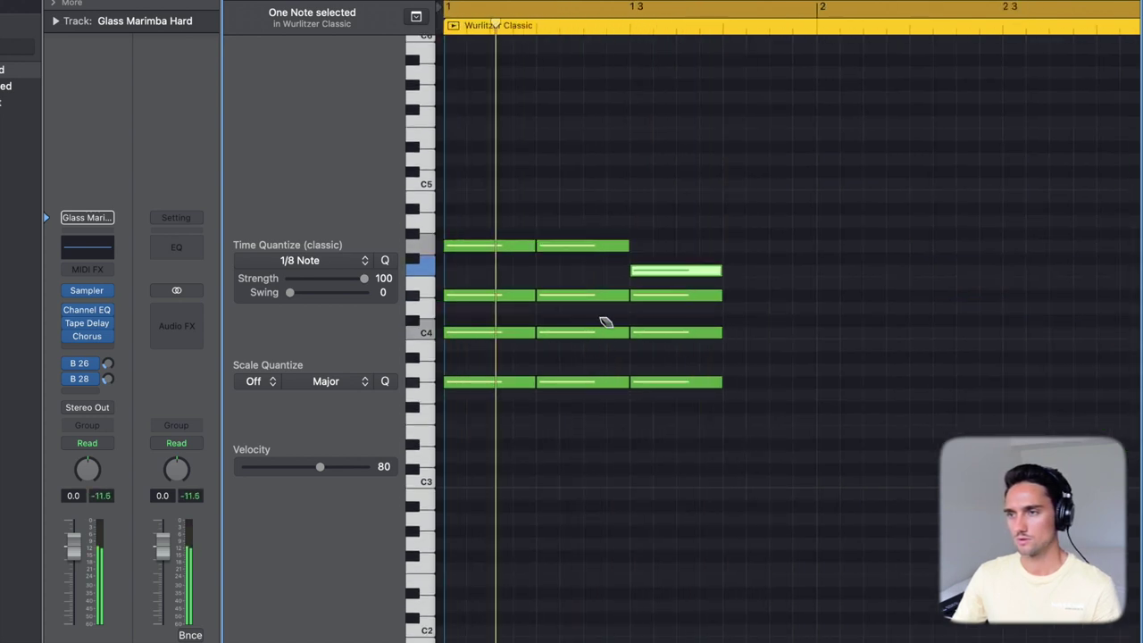
{"action": "key", "text": "t"}
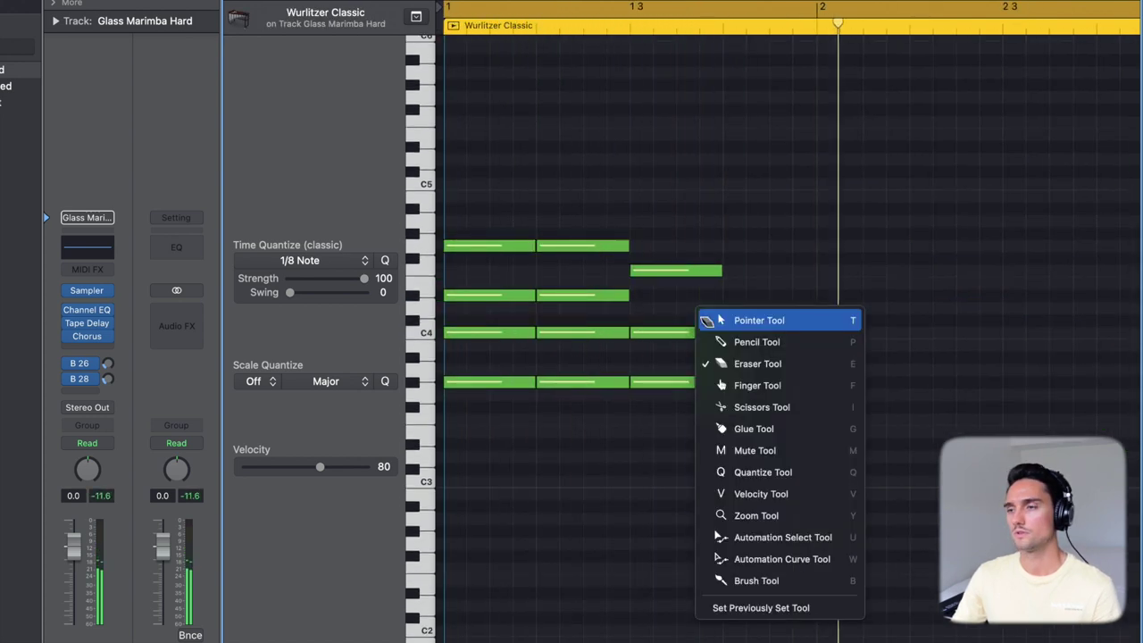
{"action": "key", "text": "t"}
Step: Repeat the bar 1 stabs through bar 4, with a short D#4 pickup note before each new bar
{"action": "key", "text": "super+Left"}
{"action": "key", "text": "super+Left"}
{"action": "key", "text": "super+Left"}
{"action": "left_click_drag", "start_coordinate": [559, 186], "coordinate": [451, 402]}
{"action": "key", "text": "super+r"}
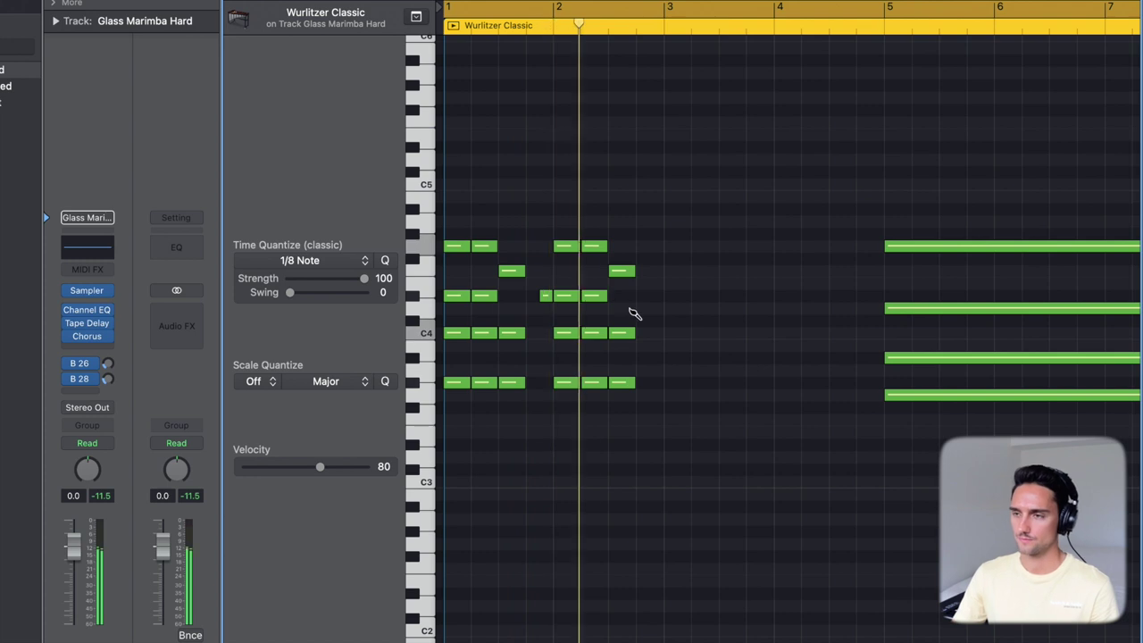
{"action": "key", "text": "t"}
{"action": "key", "text": "t"}
{"action": "scroll", "coordinate": [786, 234], "scroll_direction": "right", "scroll_amount": 3}
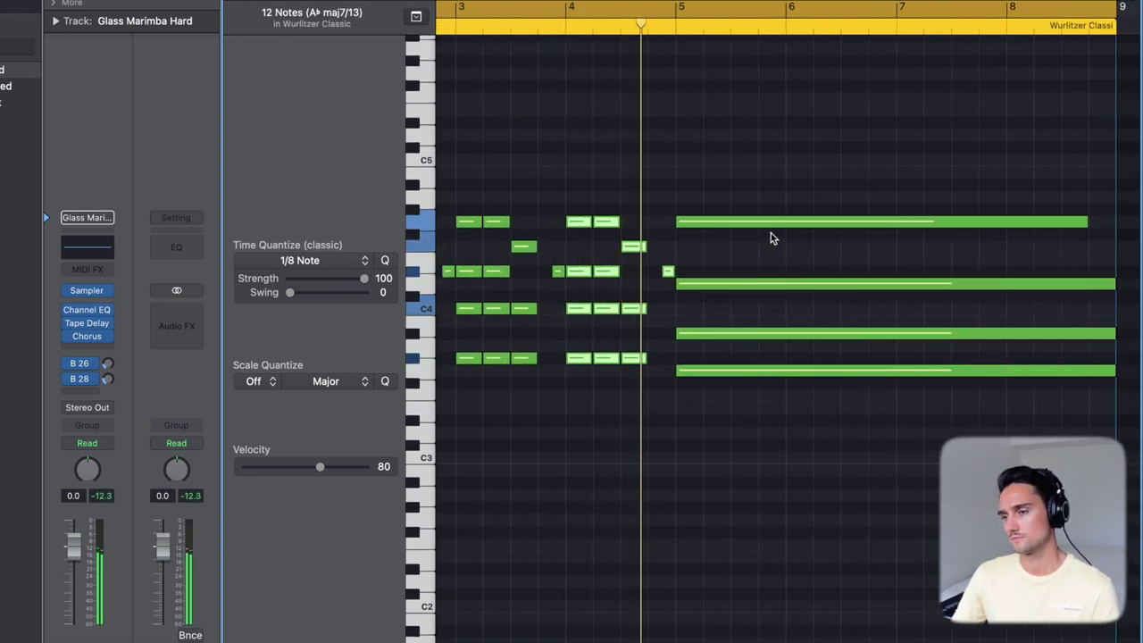
Step: Turn the long bar 5 chord into three short stabs, with F4 as the third stab's top note
{"action": "left_click_drag", "start_coordinate": [1113, 369], "coordinate": [701, 356]}
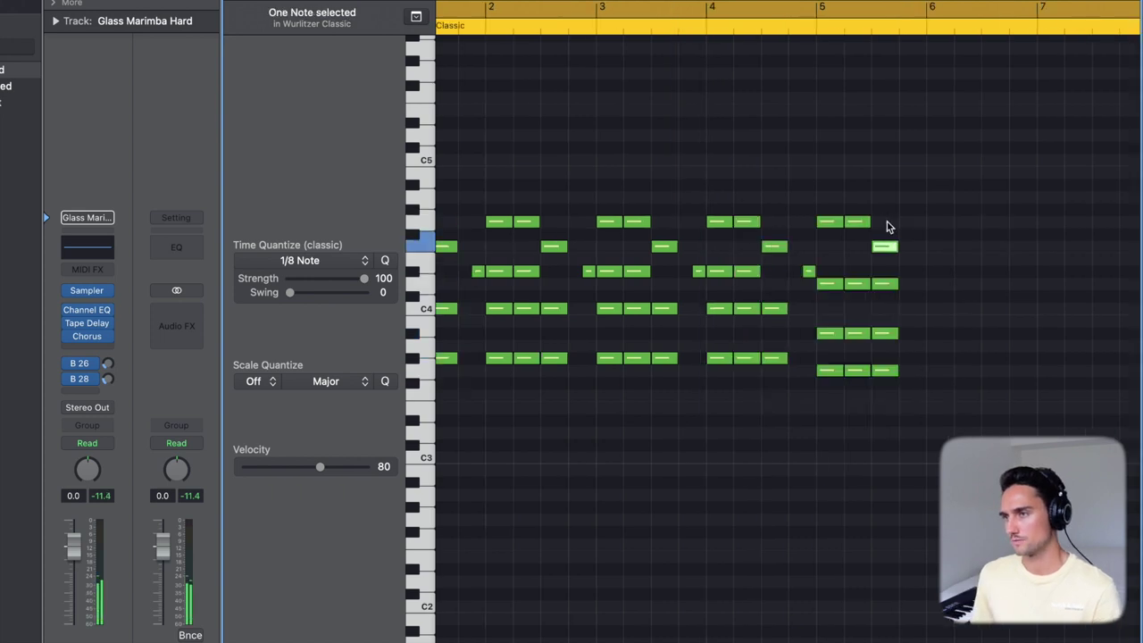
{"action": "scroll", "coordinate": [887, 224], "scroll_direction": "left", "scroll_amount": 2}
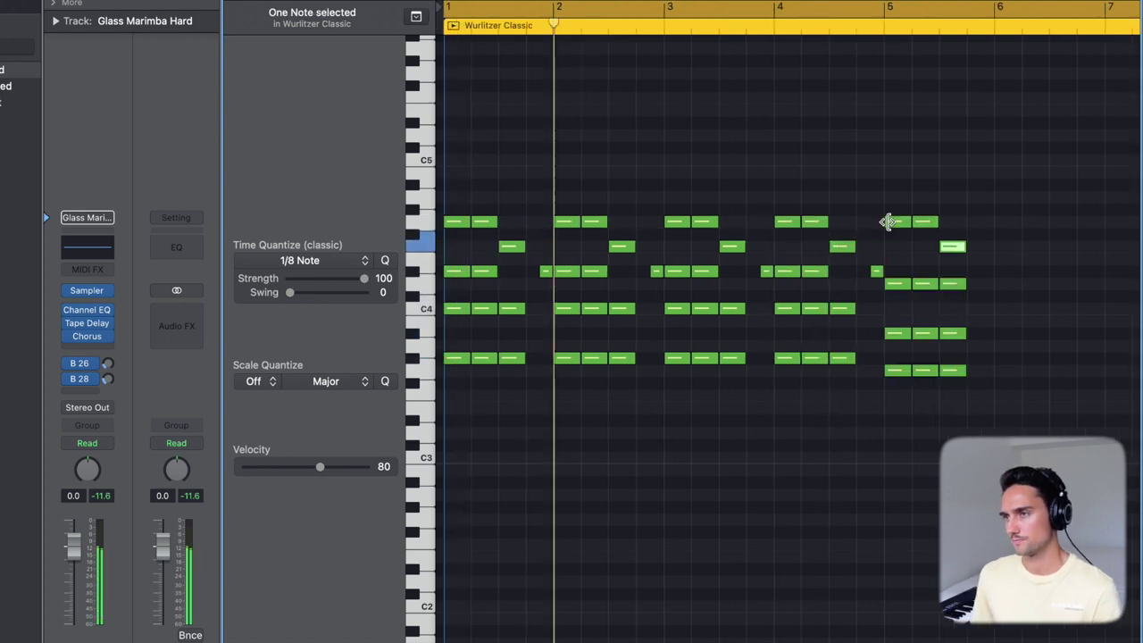
{"action": "scroll", "coordinate": [893, 220], "scroll_direction": "right", "scroll_amount": 5}
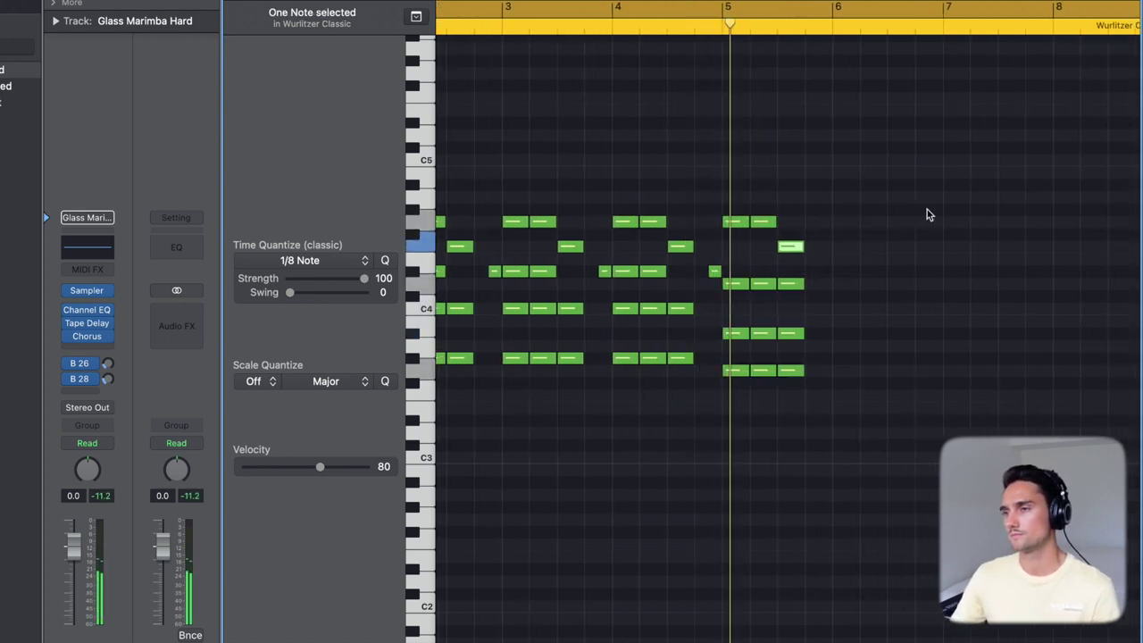
Step: Erase the D4 and A#3 notes from bar 5's third stab and place a short D#4 pickup note before bar 6
{"action": "scroll", "coordinate": [795, 228], "scroll_direction": "right", "scroll_amount": 2}
{"action": "key", "text": "t"}
{"action": "key", "text": "e"}
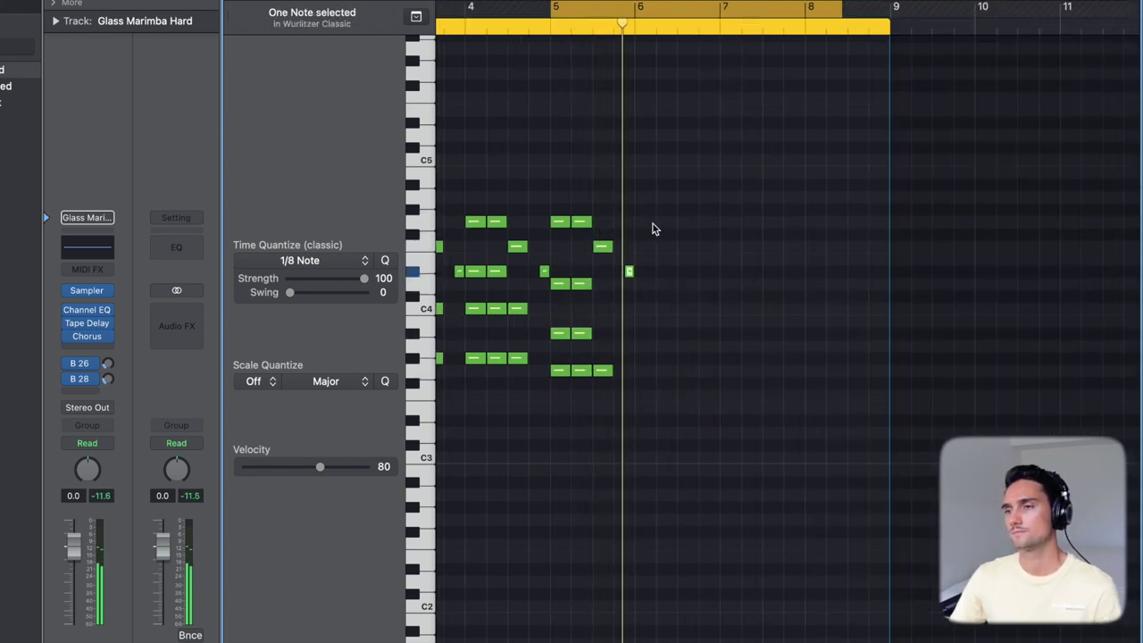
Step: Repeat the bar 5 stab pattern through bar 8 and end its last stab with short F4 and A#4 notes
{"action": "left_click_drag", "start_coordinate": [644, 213], "coordinate": [555, 453]}
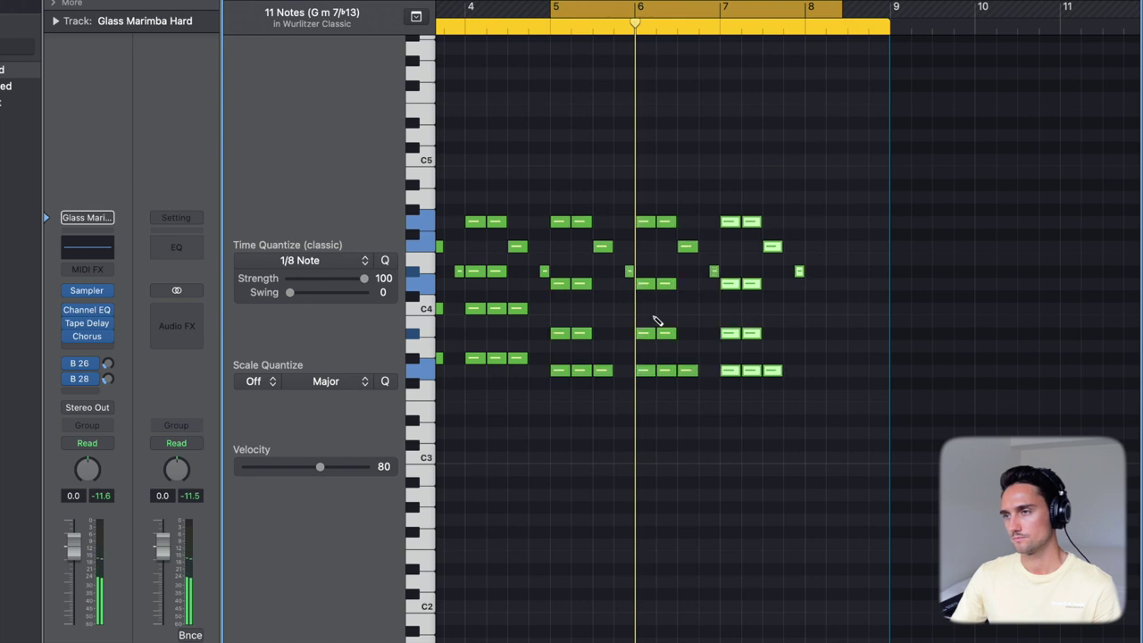
{"action": "left_click_drag", "start_coordinate": [973, 194], "coordinate": [889, 193]}
{"action": "key", "text": "super+Right"}
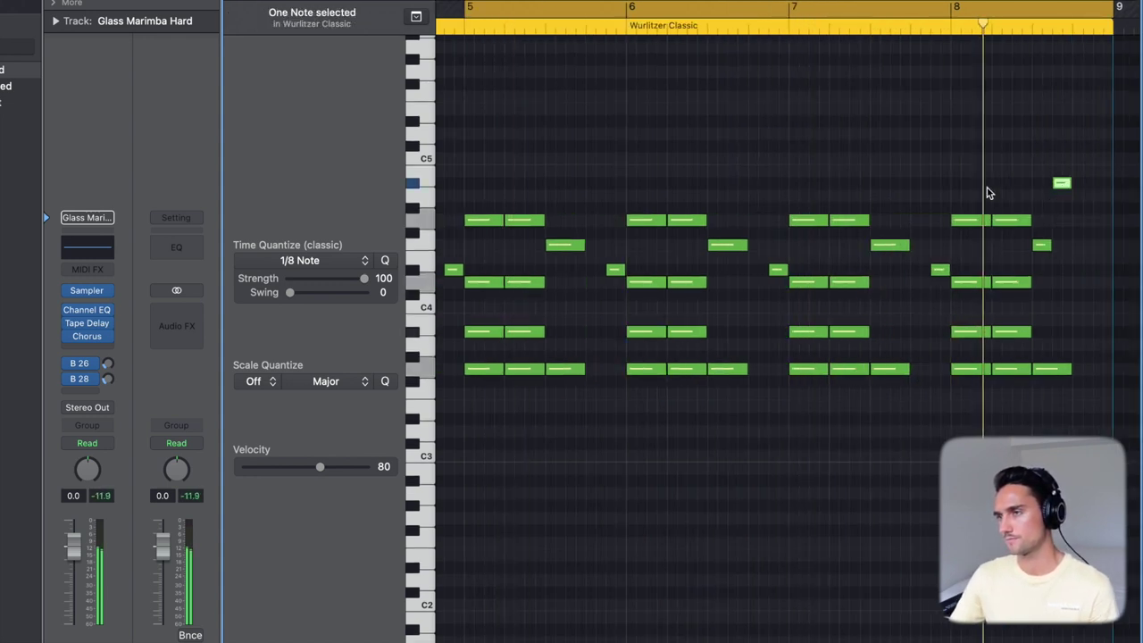
{"action": "scroll", "coordinate": [988, 193], "scroll_direction": "right", "scroll_amount": 3}
{"action": "key", "text": "p"}
{"action": "key", "text": "t"}
{"action": "key", "text": "t"}
{"action": "key", "text": "p"}
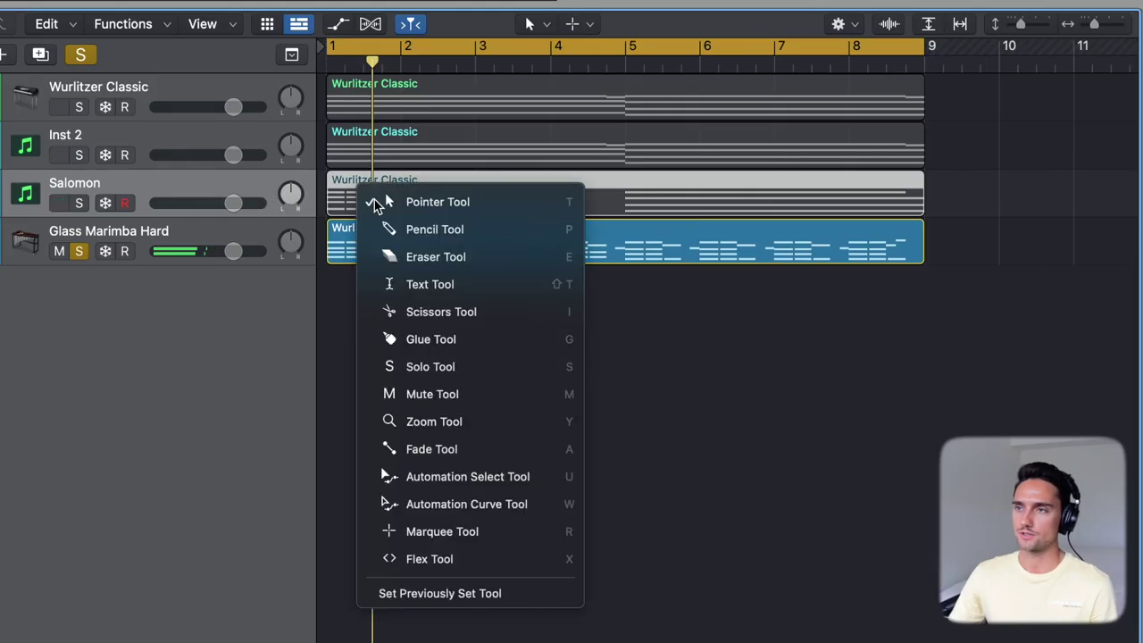
Step: Copy the Glass Marimba Hard region onto the Salomon track in place of its old region
{"action": "left_click", "coordinate": [382, 199]}
{"action": "key", "text": "t"}
{"action": "key", "text": "t"}
{"action": "left_click_drag", "start_coordinate": [438, 240], "coordinate": [438, 192]}
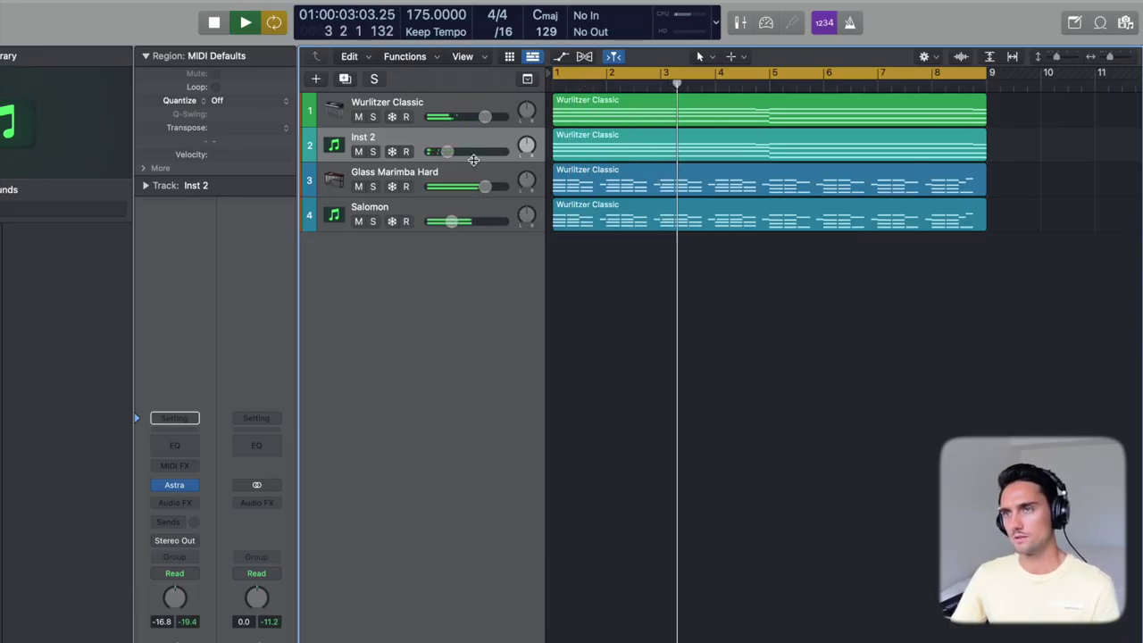
Step: Open the Channel EQ on the Wurlitzer Classic track and adjust its high-frequency band
{"action": "left_click", "coordinate": [452, 96]}
{"action": "left_click", "coordinate": [175, 388]}
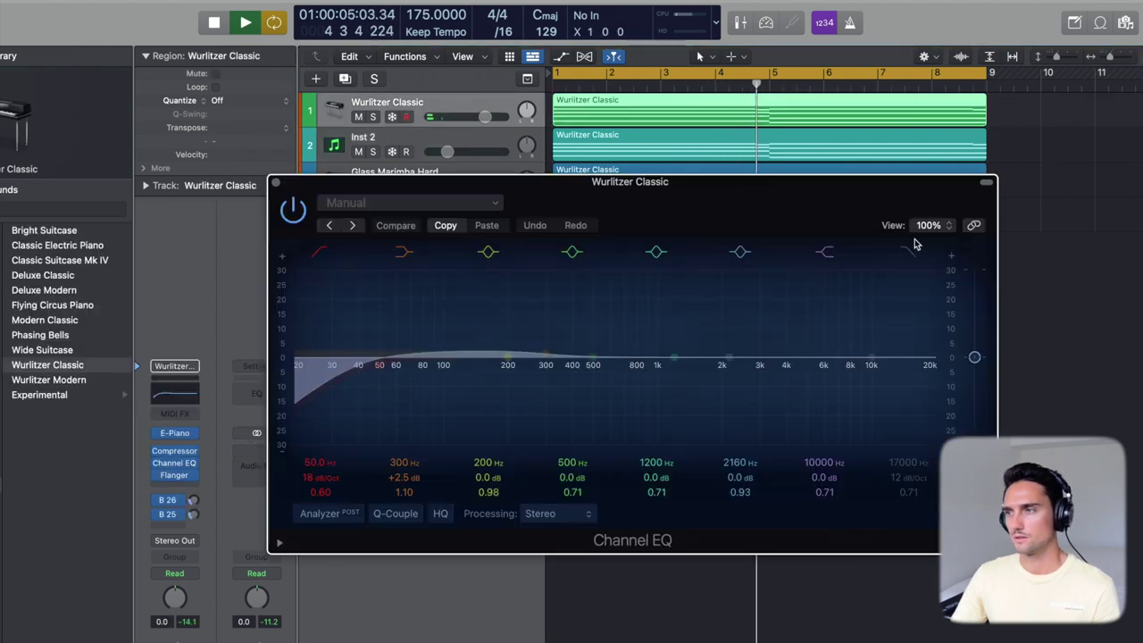
{"action": "left_click_drag", "start_coordinate": [900, 266], "coordinate": [722, 327]}
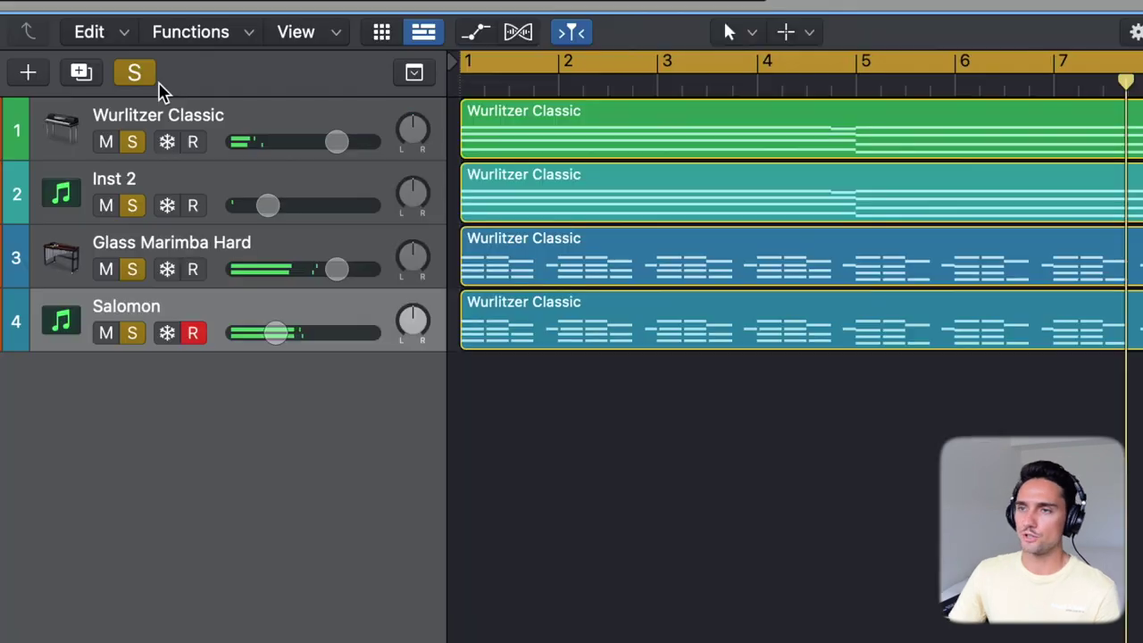
Step: Insert the MeldaProduction MRhythmizerMB effect after the Channel EQ on the Salomon track
{"action": "left_click", "coordinate": [374, 79]}
{"action": "key", "text": "s"}
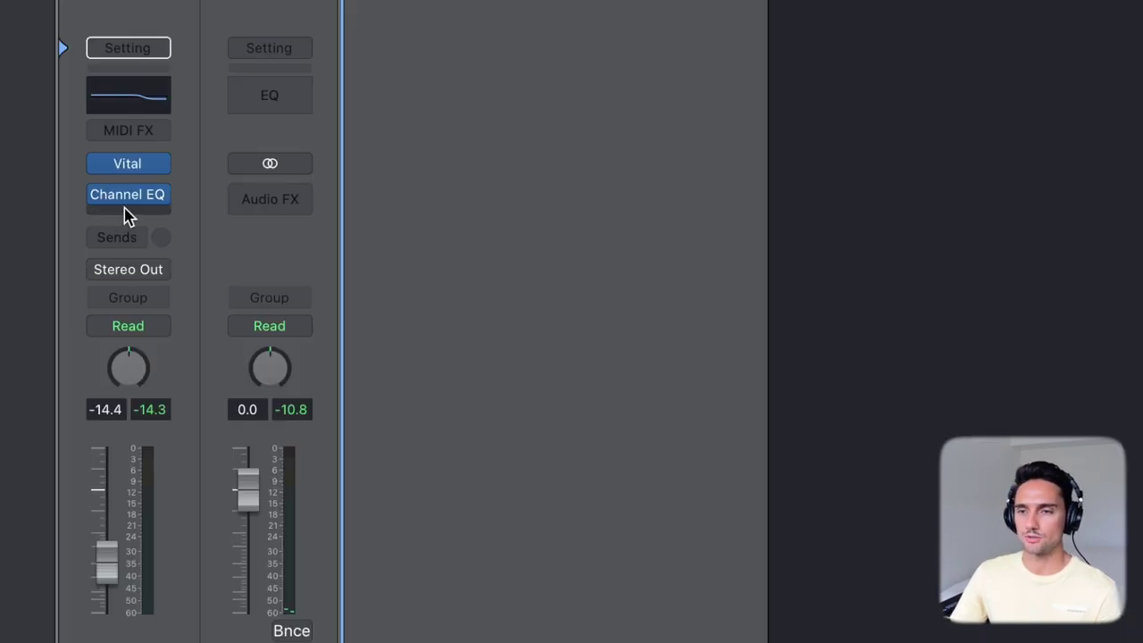
{"action": "left_click", "coordinate": [122, 215]}
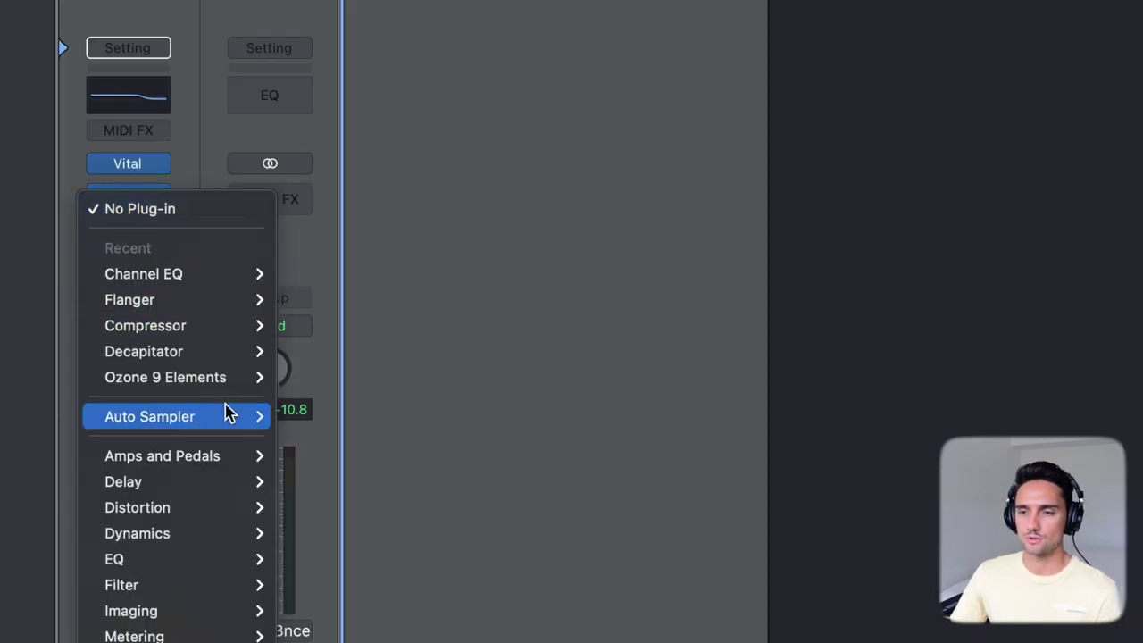
{"action": "mouse_move", "coordinate": [179, 638]}
{"action": "mouse_move", "coordinate": [393, 480]}
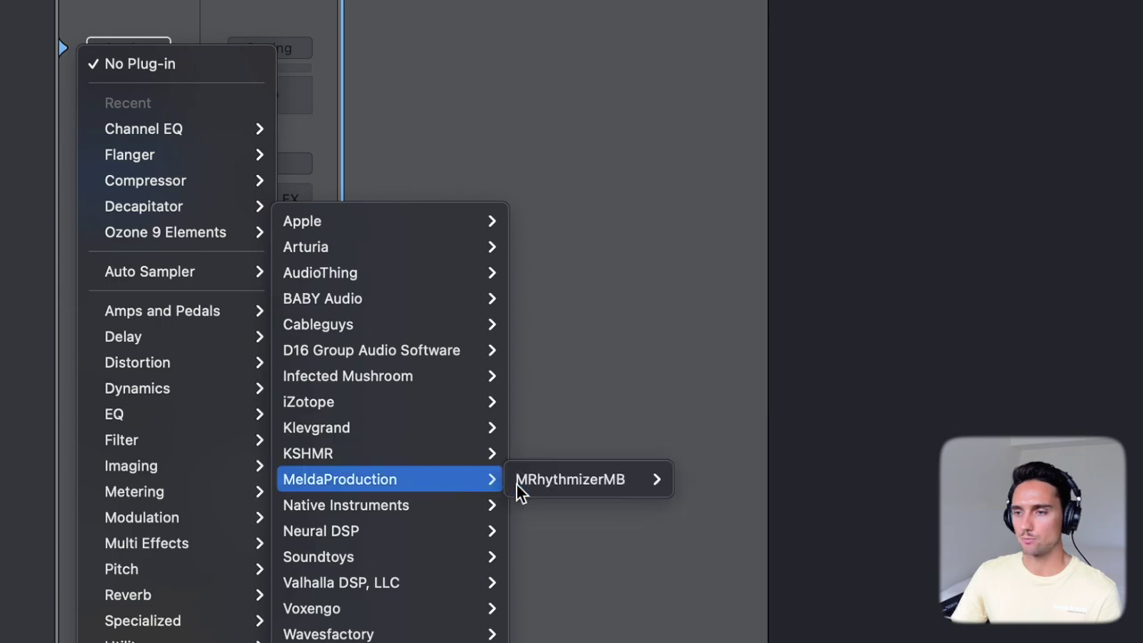
{"action": "left_click", "coordinate": [618, 482]}
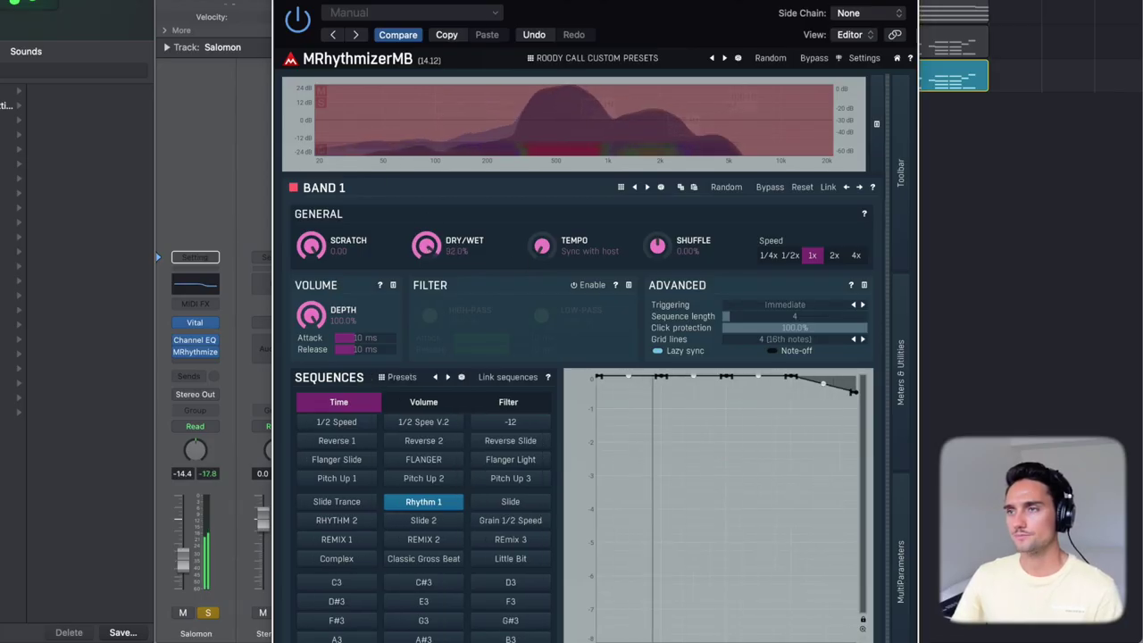
{"action": "scroll", "coordinate": [682, 226], "scroll_direction": "down", "scroll_amount": 3}
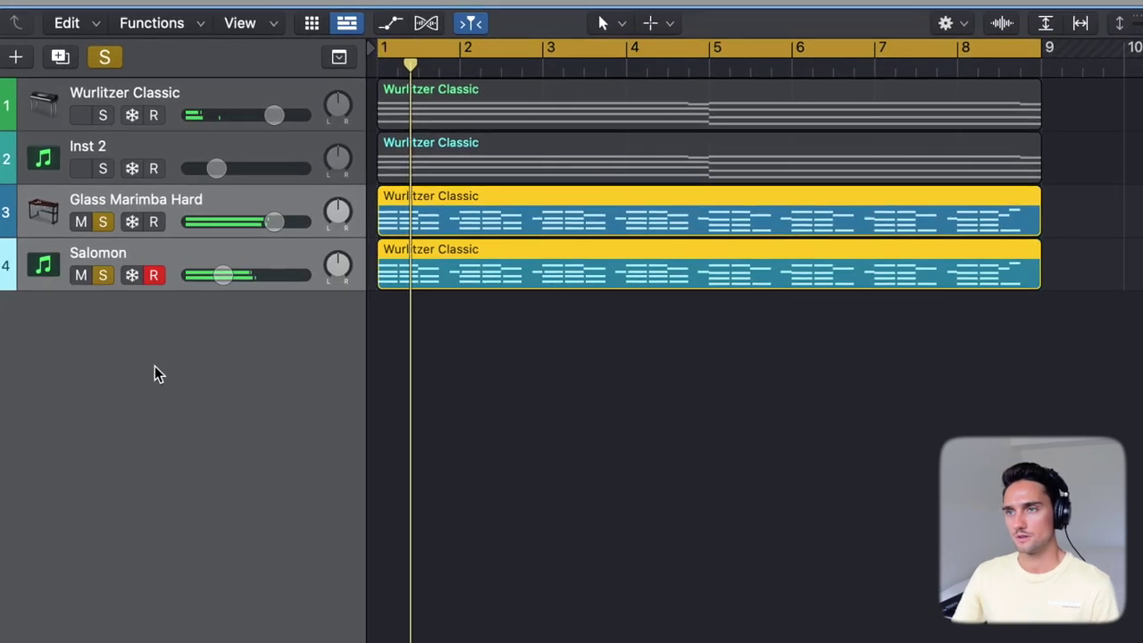
Step: Balance the levels of the Glass Marimba Hard and Salomon tracks, setting Salomon's volume to -13.0 dB
{"action": "left_click_drag", "start_coordinate": [234, 276], "coordinate": [244, 272]}
{"action": "left_click", "coordinate": [271, 309]}
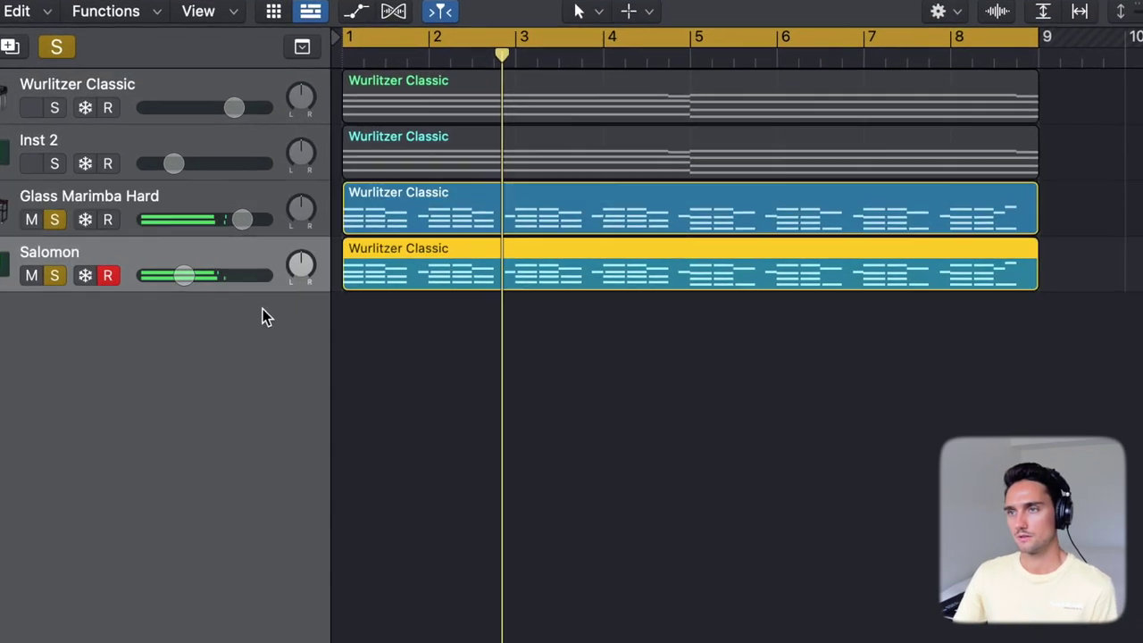
{"action": "left_click_drag", "start_coordinate": [255, 220], "coordinate": [247, 220]}
{"action": "left_click", "coordinate": [149, 276]}
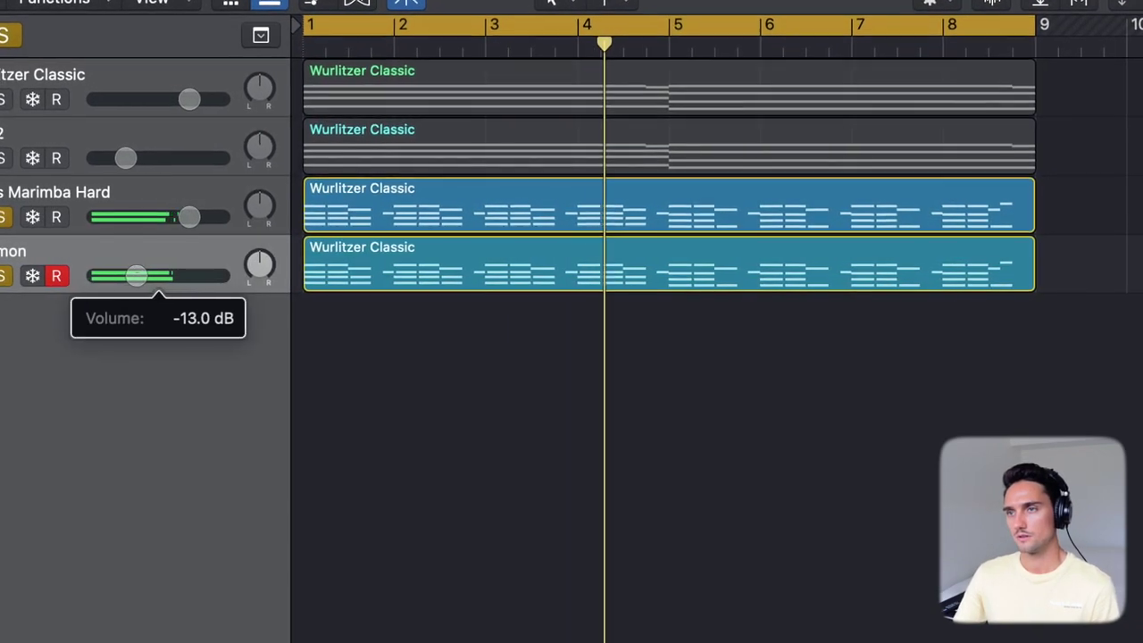
Step: Group the four instrument tracks into a Summing Stack
{"action": "key", "text": "t"}
{"action": "right_click", "coordinate": [353, 60]}
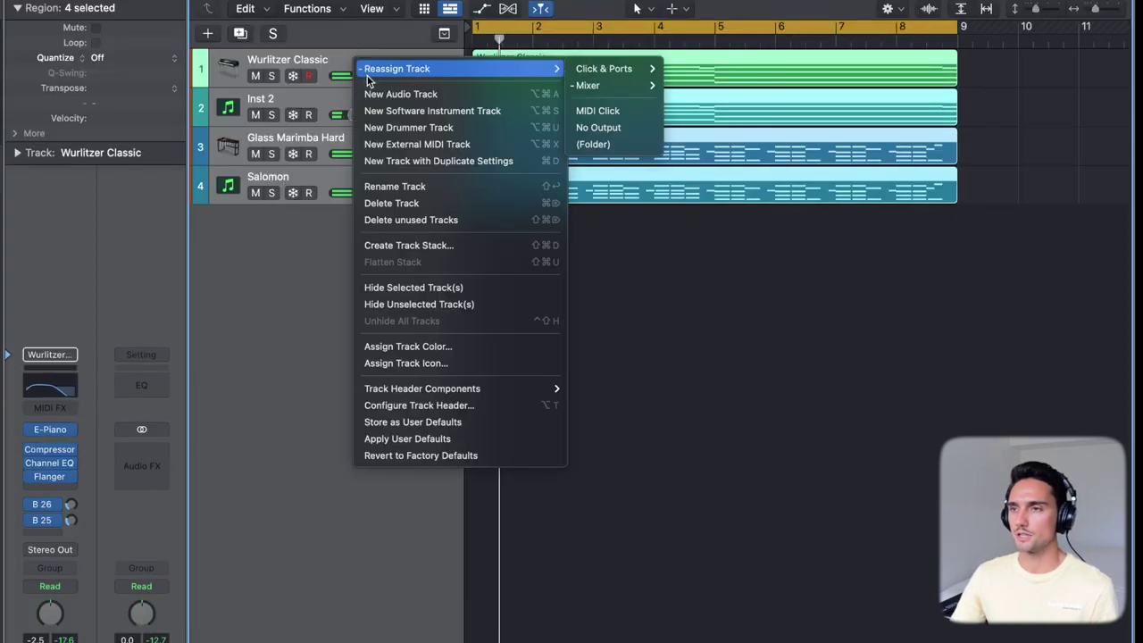
{"action": "left_click", "coordinate": [406, 244]}
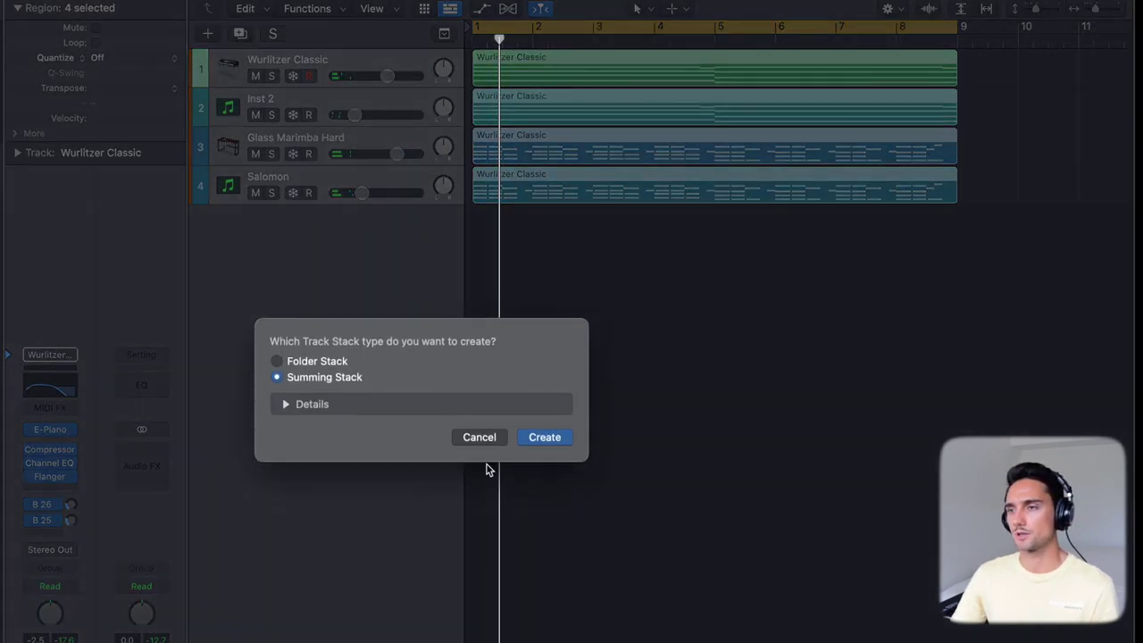
{"action": "left_click", "coordinate": [515, 436]}
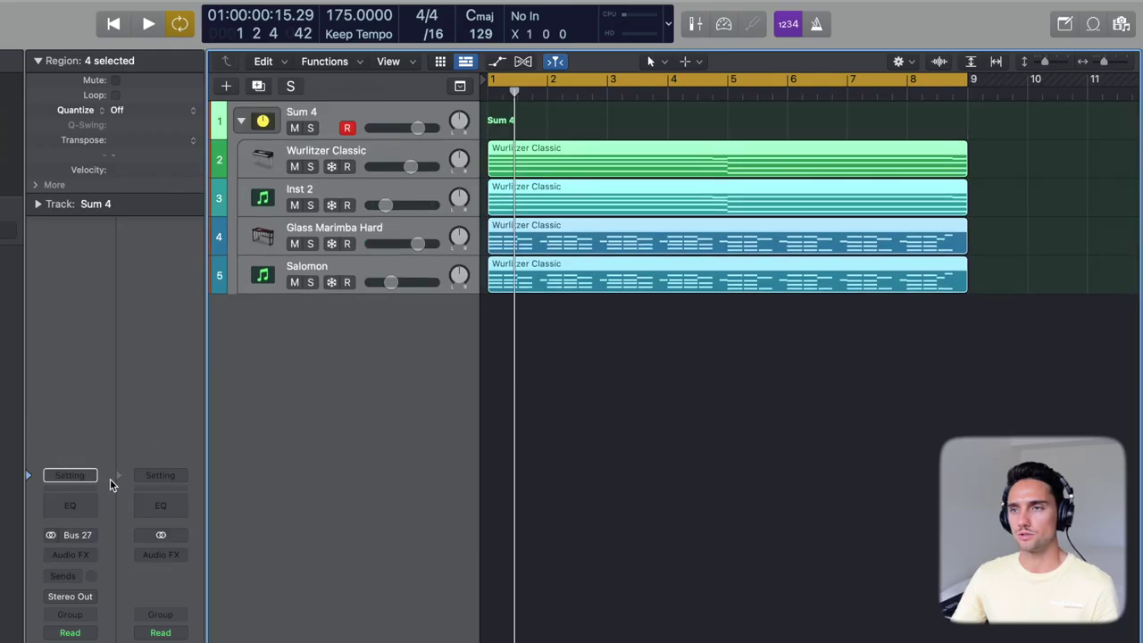
Step: Add a Channel EQ to the summing stack with a low cut at 89 Hz and play it back
{"action": "left_click", "coordinate": [88, 500]}
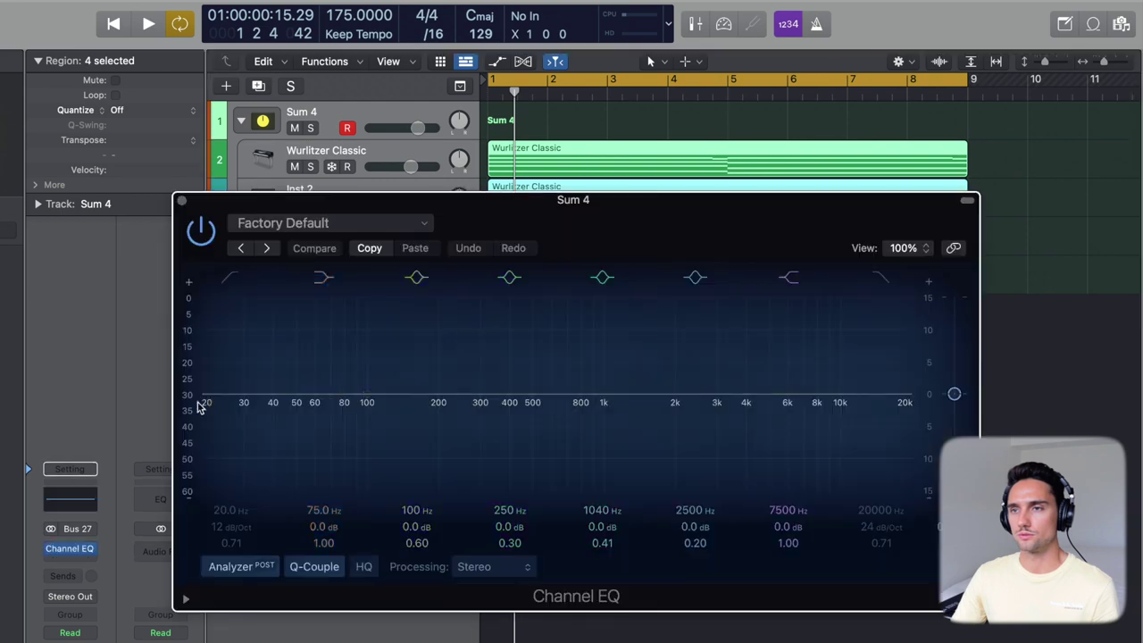
{"action": "left_click_drag", "start_coordinate": [238, 371], "coordinate": [388, 377]}
{"action": "key", "text": "space"}
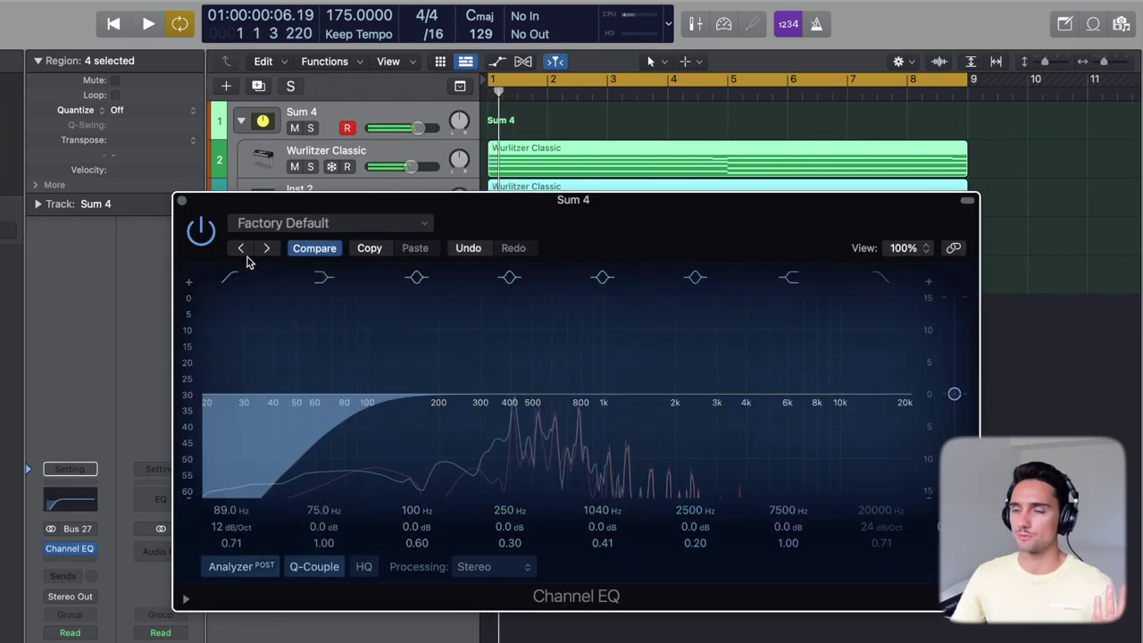
Step: Close the Glass Marimba Hard track's Channel EQ and adjust a band in the Inst 2 track's Channel EQ
{"action": "key", "text": "s"}
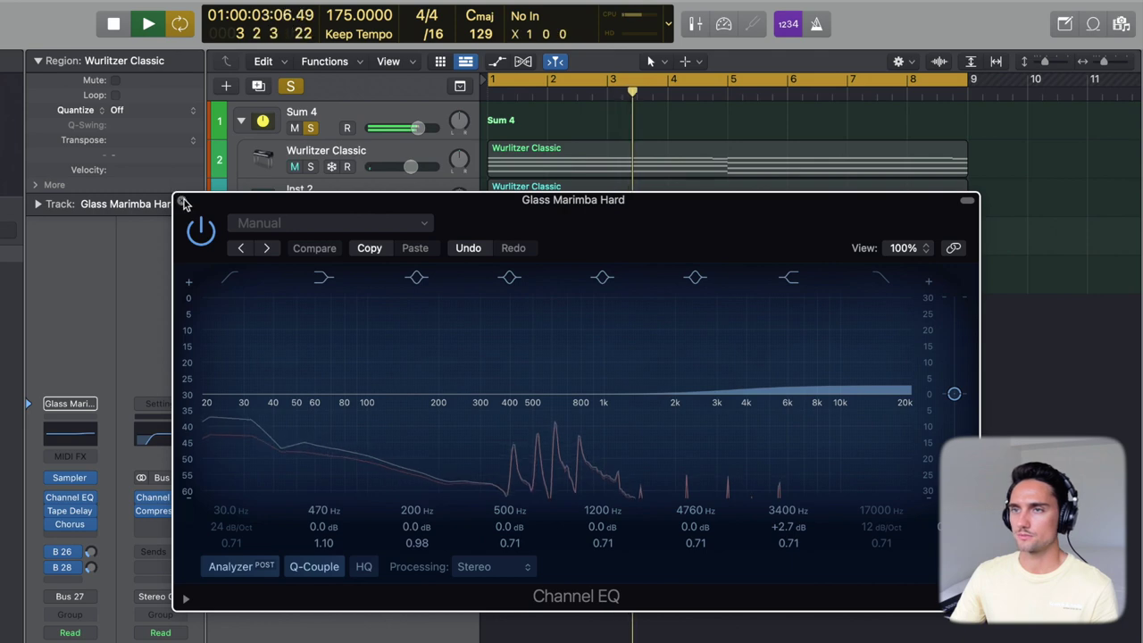
{"action": "left_click", "coordinate": [183, 201]}
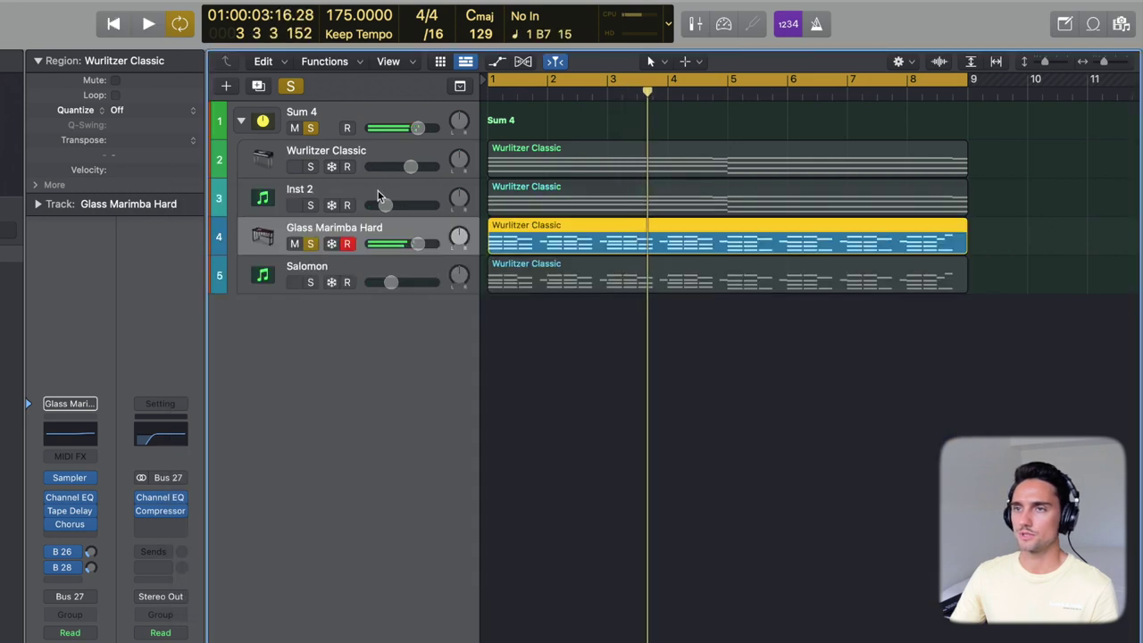
{"action": "key", "text": "Up"}
{"action": "left_click", "coordinate": [74, 465]}
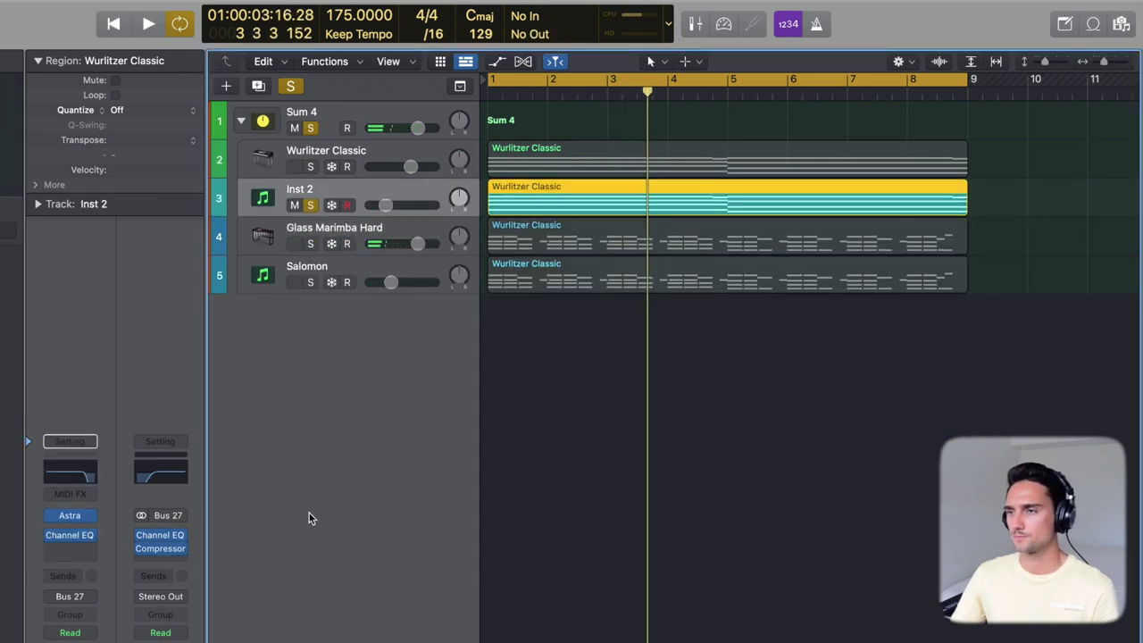
{"action": "key", "text": "space"}
{"action": "left_click_drag", "start_coordinate": [589, 408], "coordinate": [610, 423]}
{"action": "key", "text": "Return"}
{"action": "key", "text": "space"}
{"action": "left_click", "coordinate": [182, 200]}
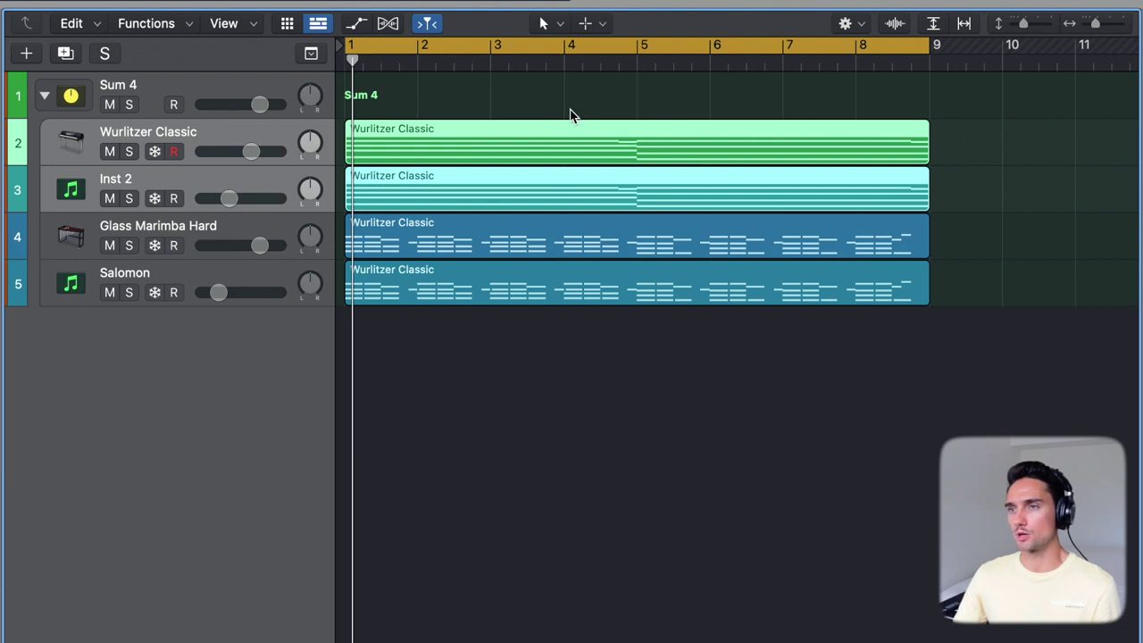
Step: Audition the soloed track stack and go through its chord and stab layers
{"action": "left_click", "coordinate": [235, 232]}
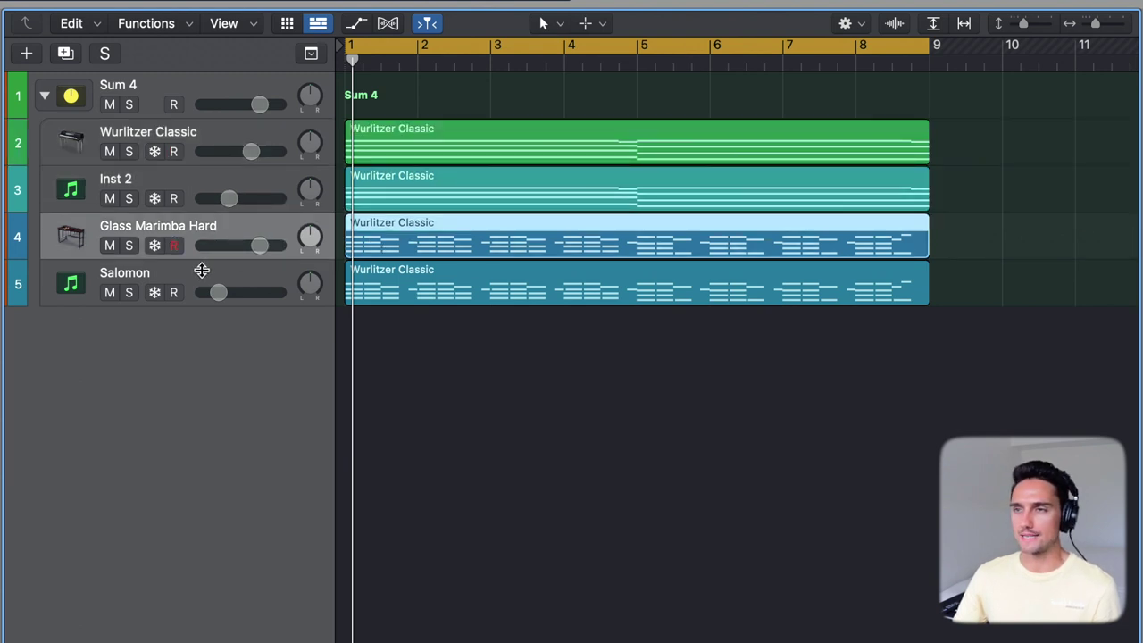
{"action": "left_click", "coordinate": [202, 274], "text": "shift"}
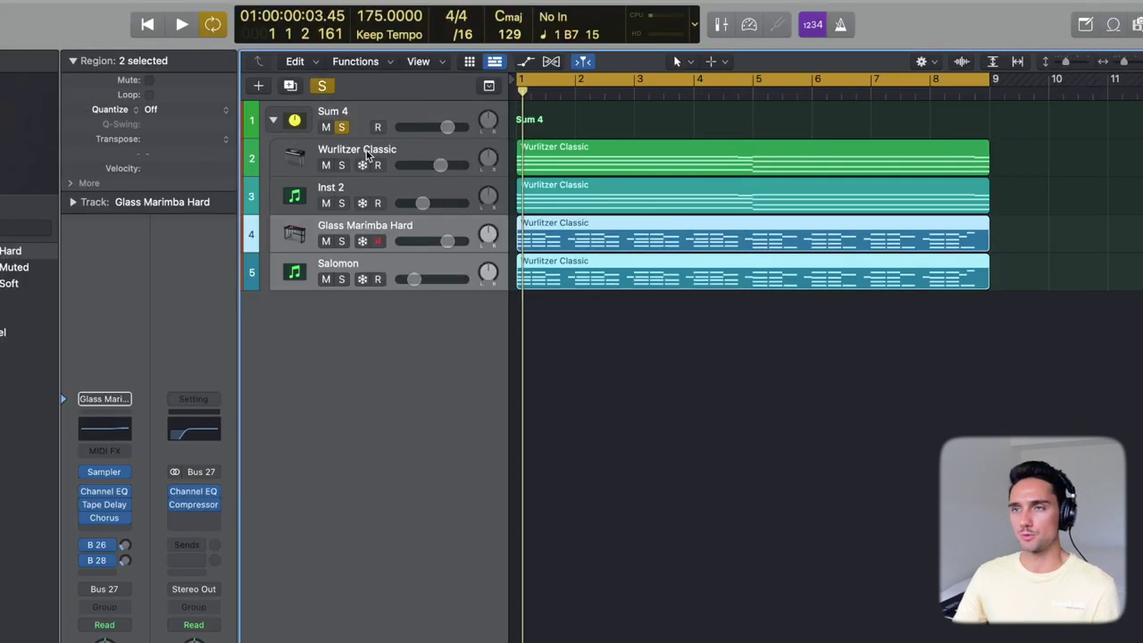
{"action": "left_click", "coordinate": [388, 120]}
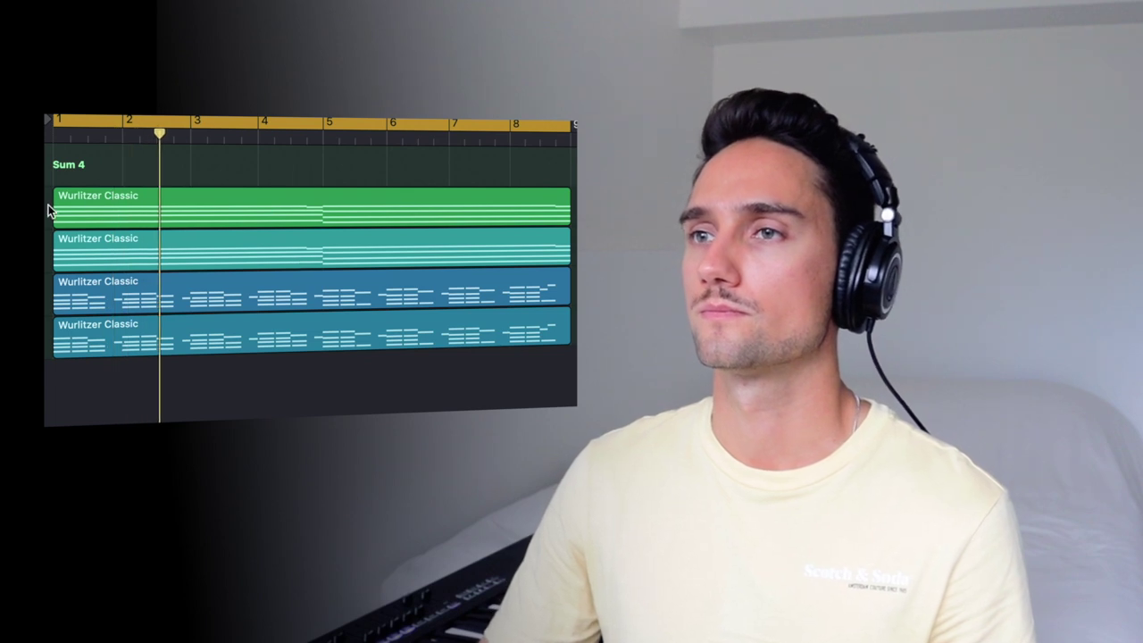
{"action": "left_click", "coordinate": [122, 203]}
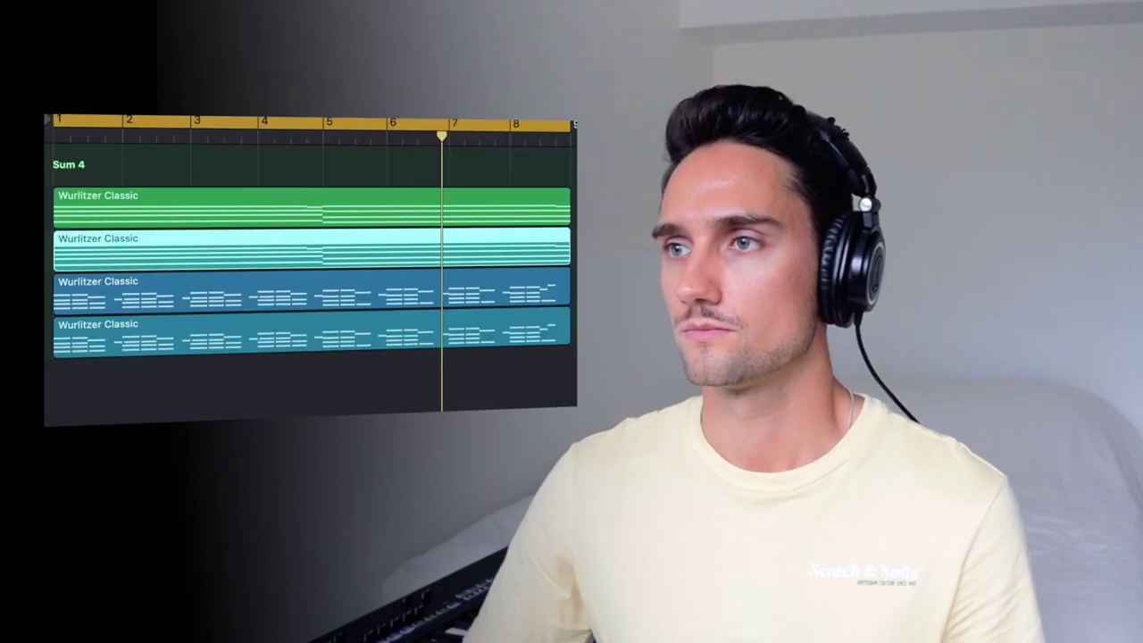
{"action": "left_click", "coordinate": [241, 298]}
{"action": "double_click", "coordinate": [241, 297]}
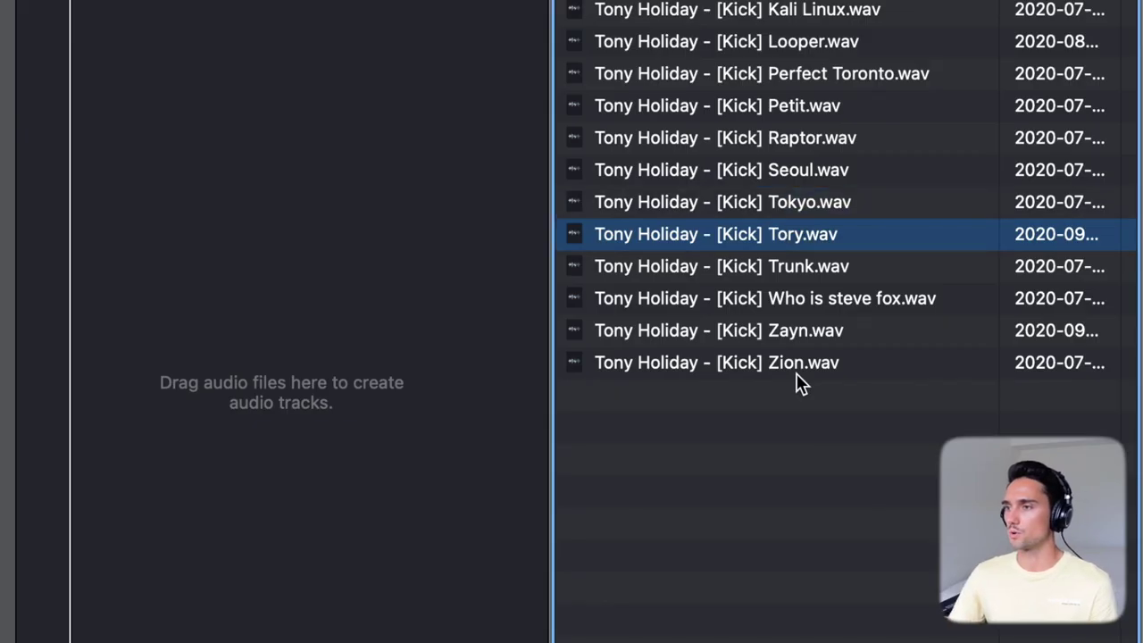
Step: Choose the Tony Holiday - [Kick] Tory.wav sample for the drum kit and load OAK_clap_cool.wav onto the C#1 rim pad
{"action": "left_click", "coordinate": [783, 364]}
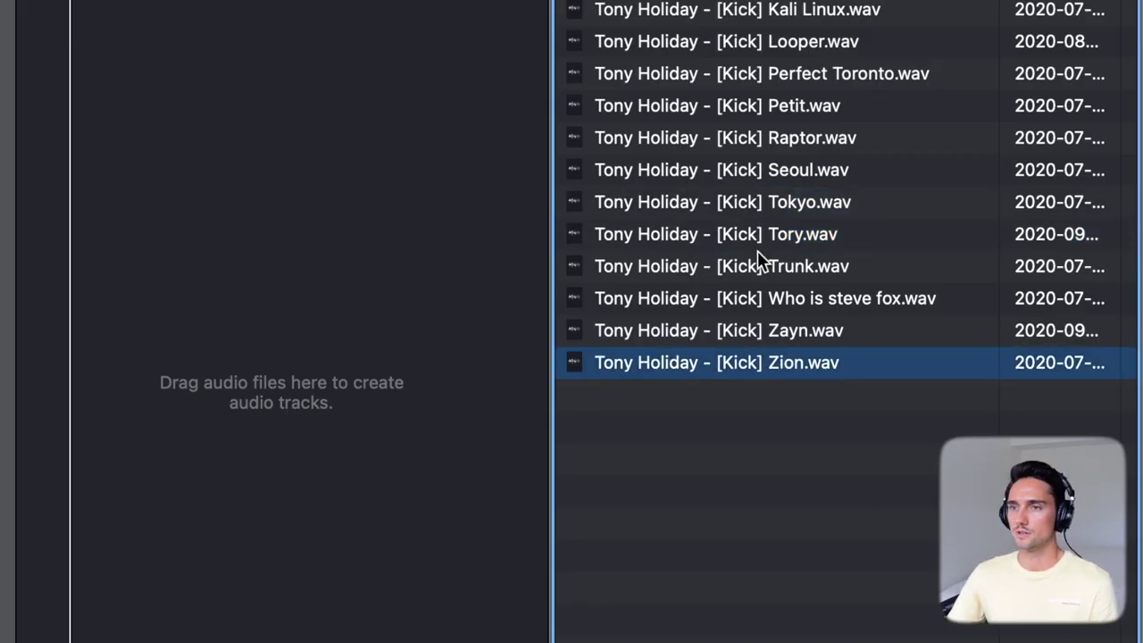
{"action": "left_click", "coordinate": [816, 234]}
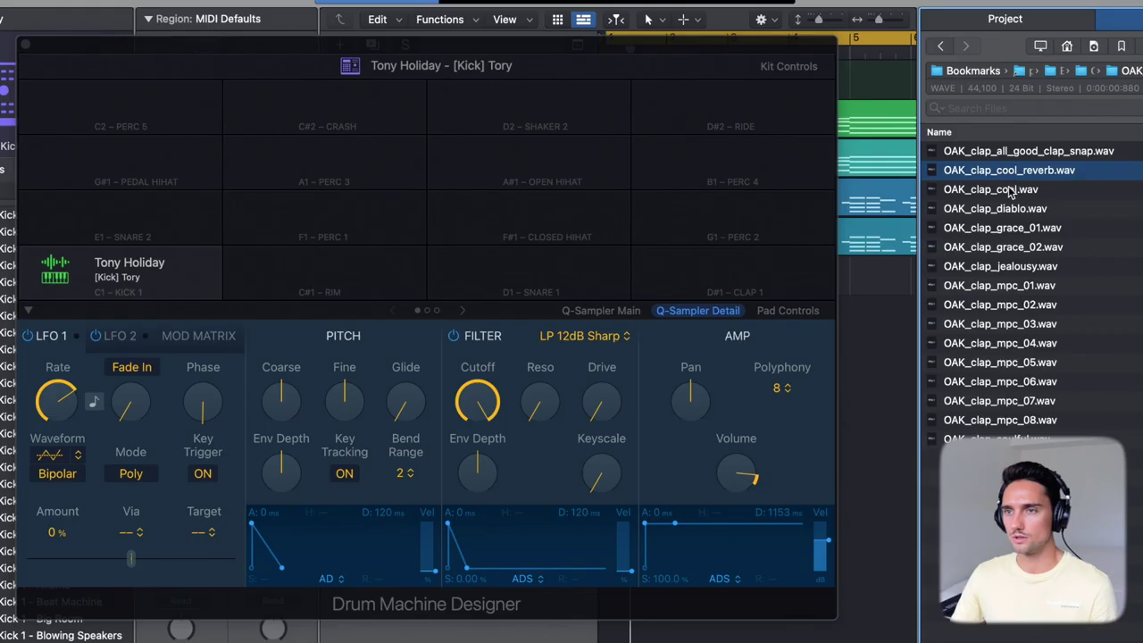
{"action": "left_click", "coordinate": [982, 189]}
{"action": "left_click_drag", "start_coordinate": [982, 189], "coordinate": [365, 276]}
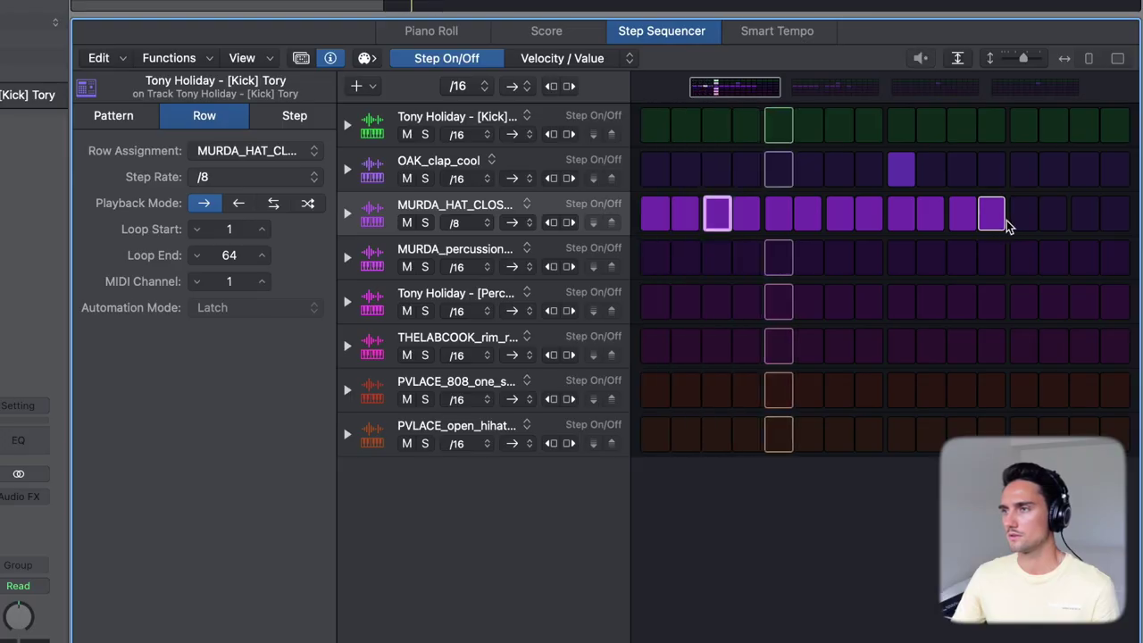
Step: Fill the closed hi-hat row with /8 steps across the pattern pages and add a kick on step 27
{"action": "left_click_drag", "start_coordinate": [1007, 225], "coordinate": [1048, 209]}
{"action": "left_click", "coordinate": [826, 84]}
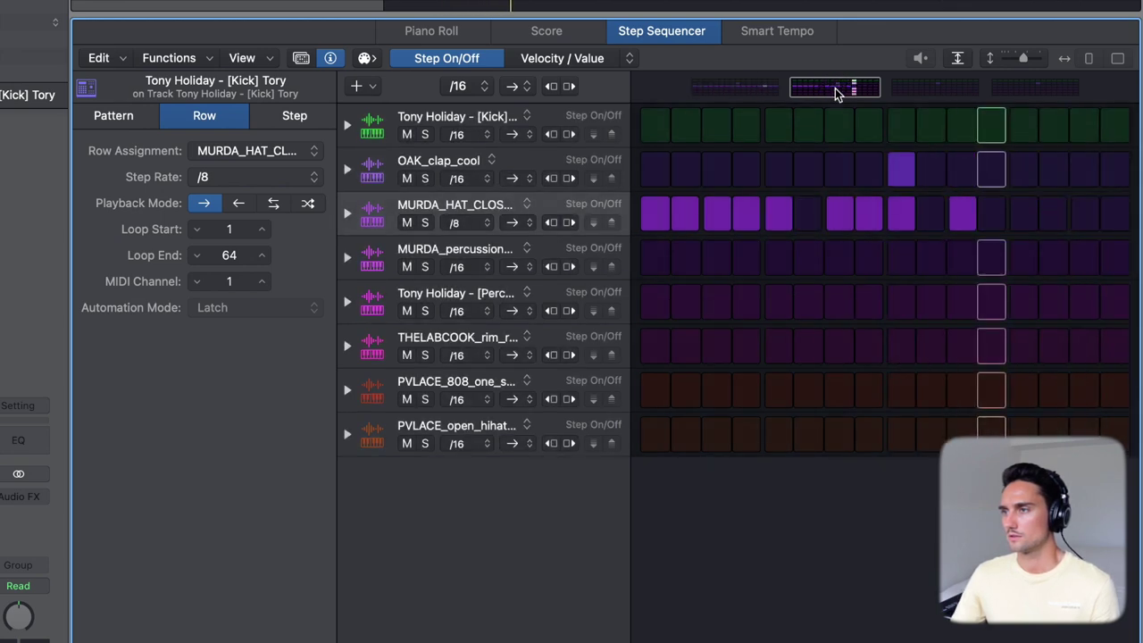
{"action": "left_click_drag", "start_coordinate": [935, 220], "coordinate": [1114, 215]}
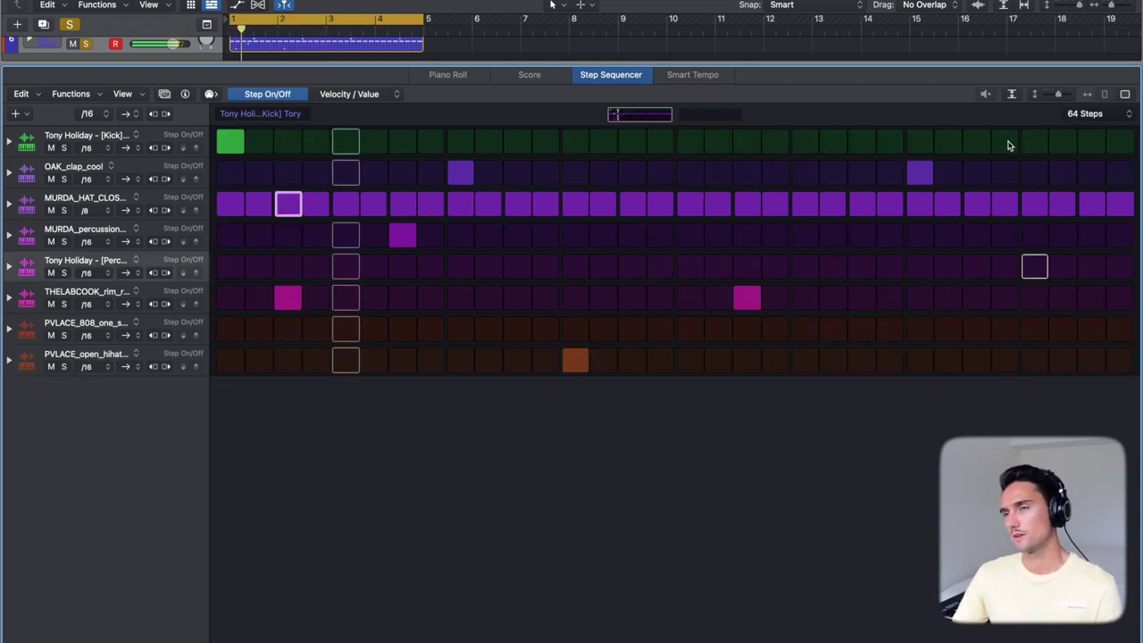
{"action": "left_click", "coordinate": [978, 145]}
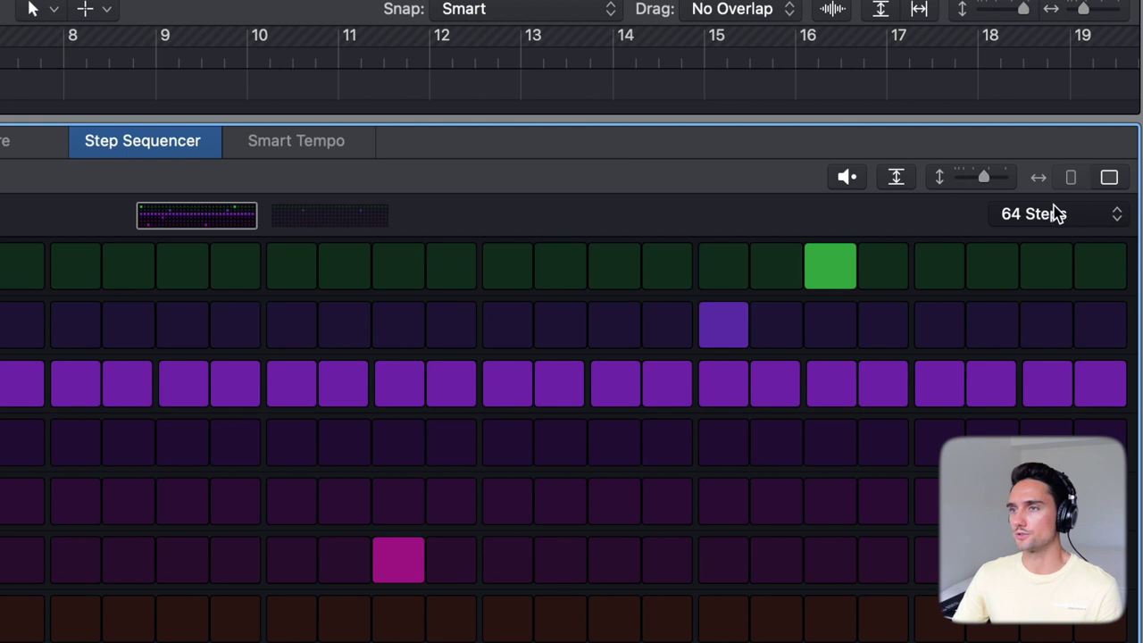
Step: Switch the drum pattern length to 32 steps and back to 64 steps
{"action": "left_click", "coordinate": [1055, 214]}
{"action": "left_click", "coordinate": [1040, 136]}
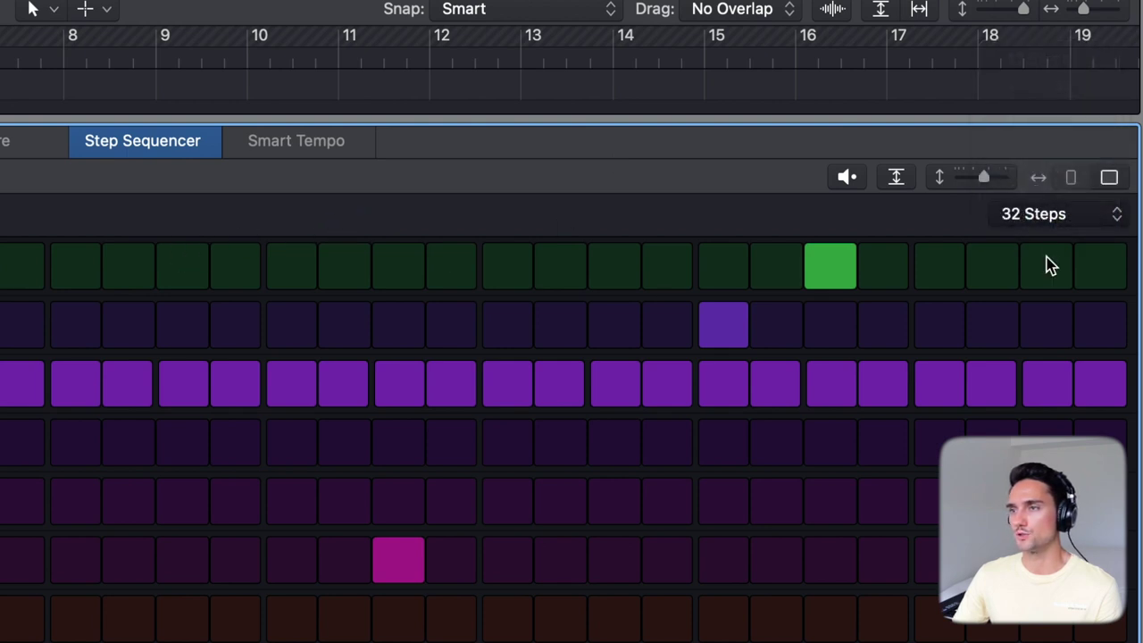
{"action": "left_click", "coordinate": [1038, 220]}
{"action": "left_click", "coordinate": [1042, 297]}
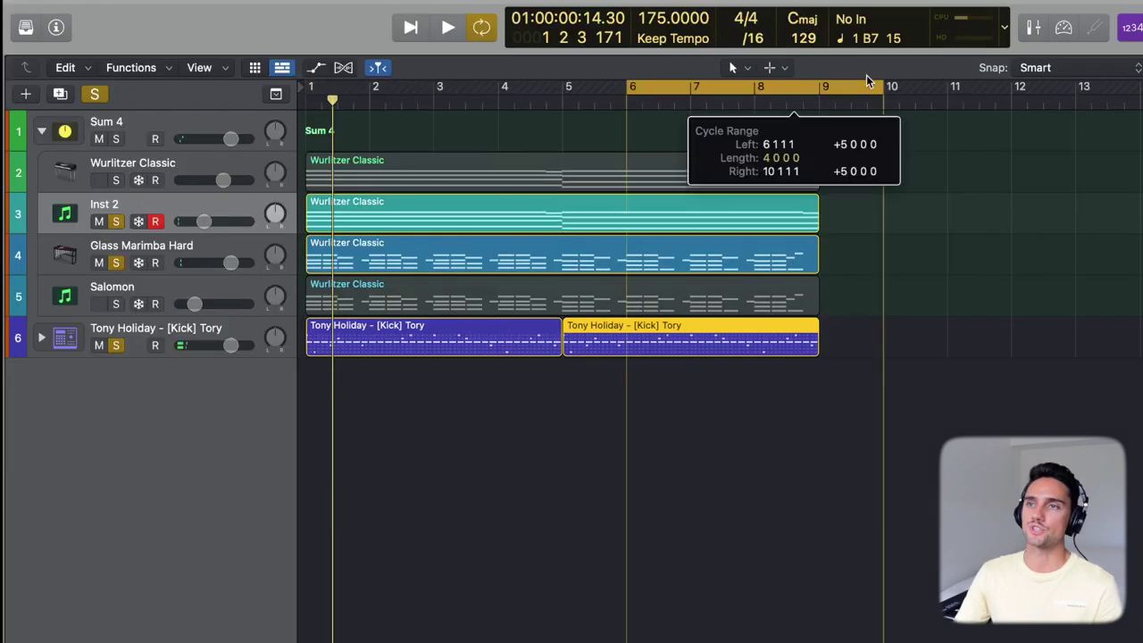
Step: Set the cycle range to bars 5 through 8 and place an open hi-hat on step 61 of the second drum pattern
{"action": "left_click_drag", "start_coordinate": [893, 83], "coordinate": [727, 84]}
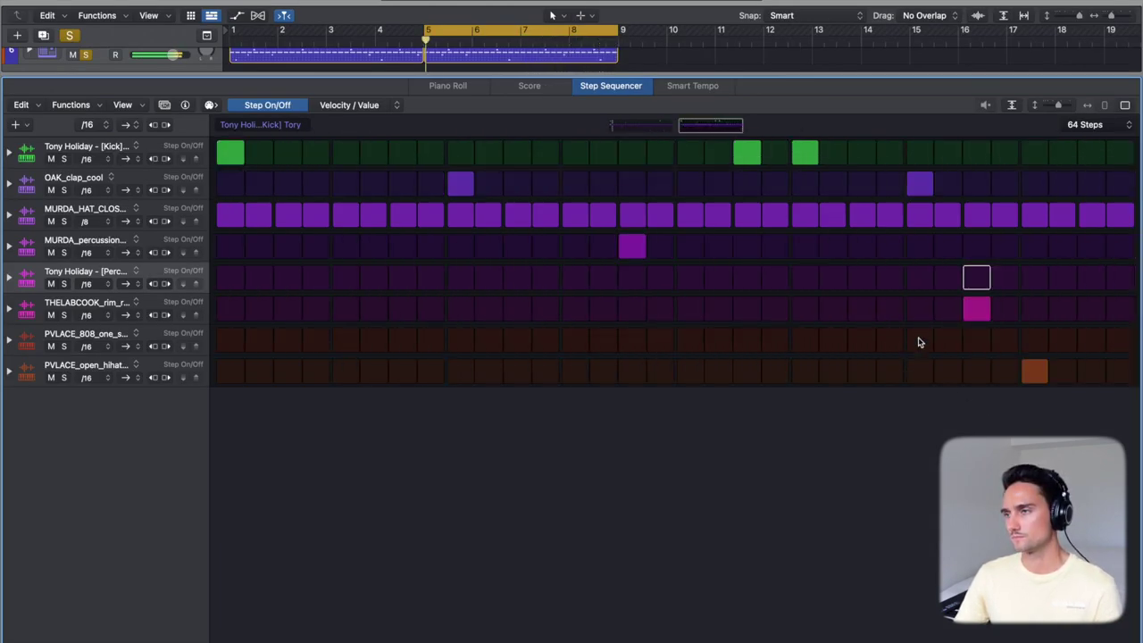
{"action": "left_click", "coordinate": [1034, 374]}
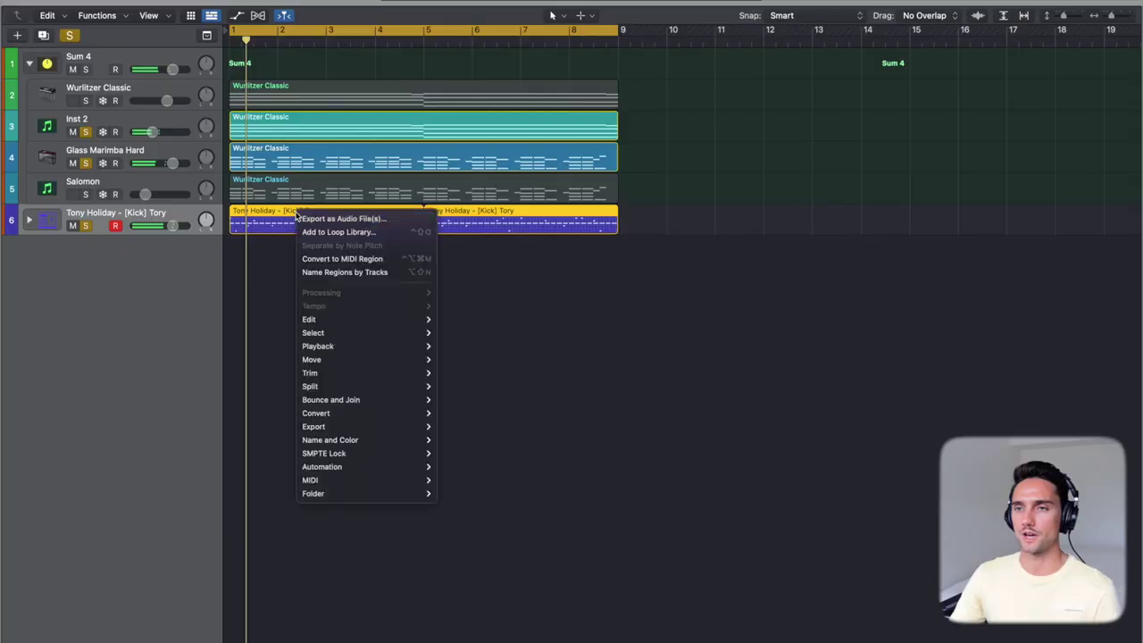
Step: Remove the kick on step 27 of the second drum pattern and play back from bar 5
{"action": "left_click", "coordinate": [364, 229]}
{"action": "double_click", "coordinate": [497, 228]}
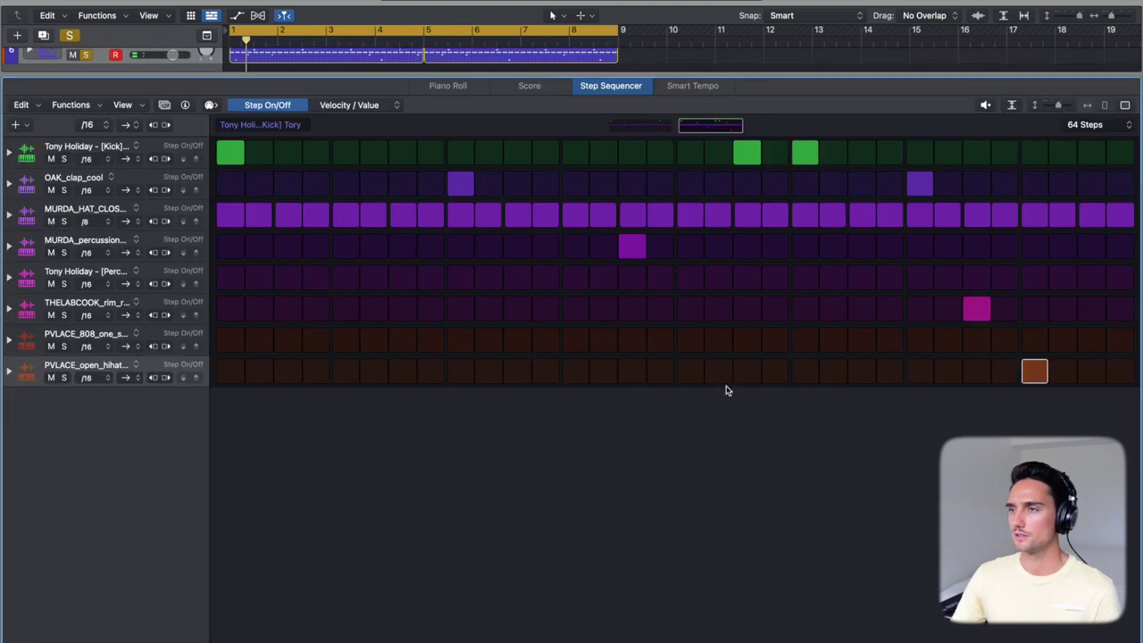
{"action": "left_click", "coordinate": [645, 130]}
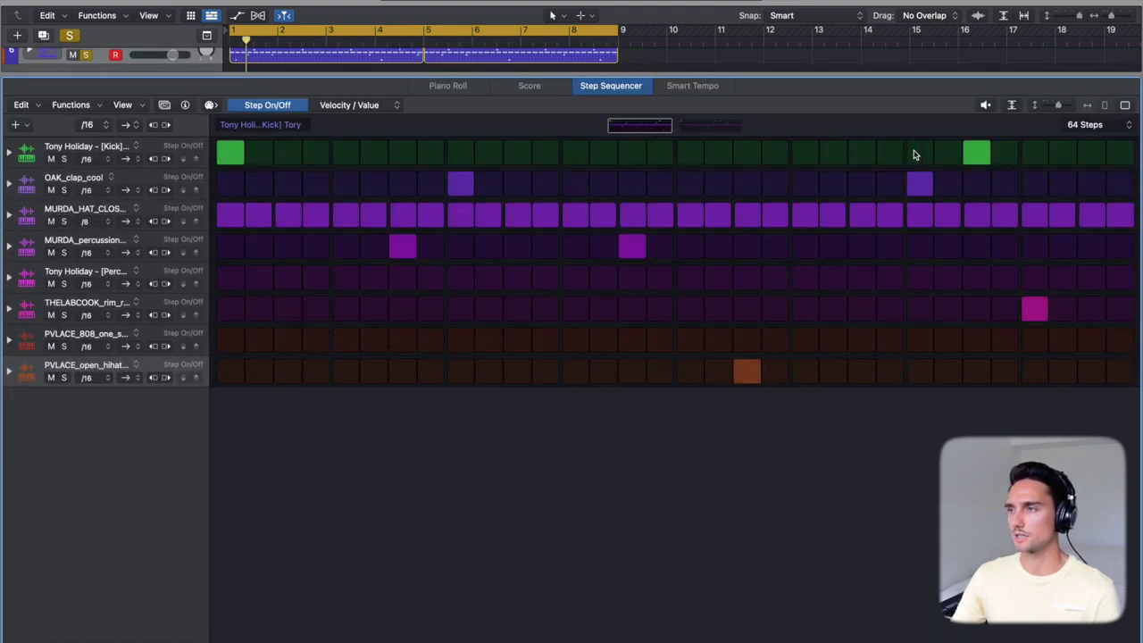
{"action": "left_click", "coordinate": [976, 152]}
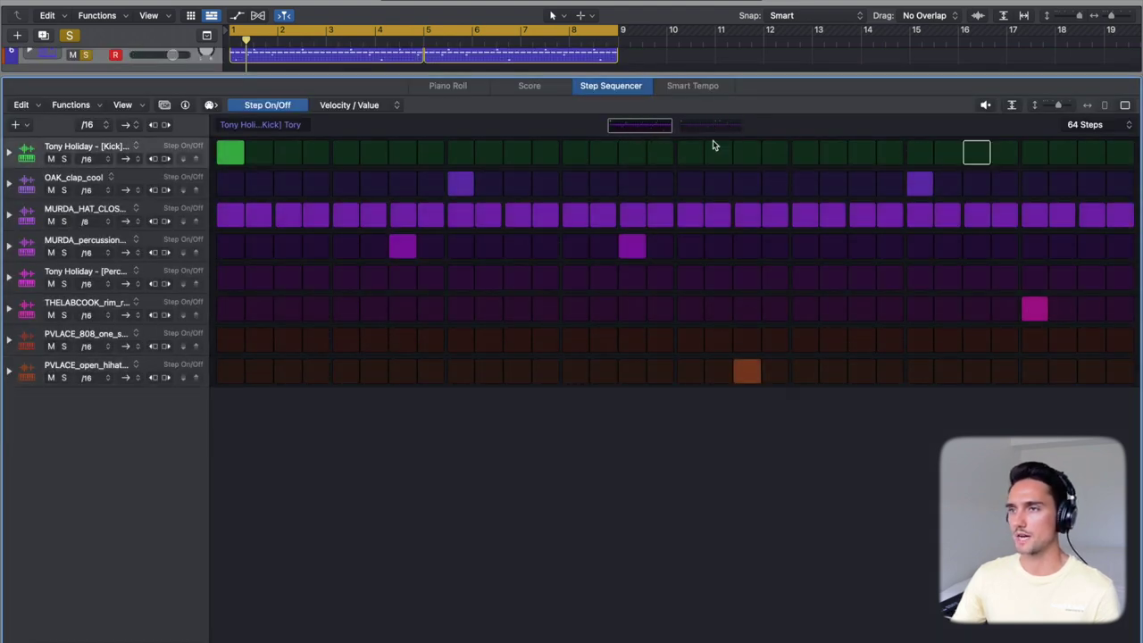
{"action": "left_click", "coordinate": [421, 32]}
{"action": "key", "text": "space"}
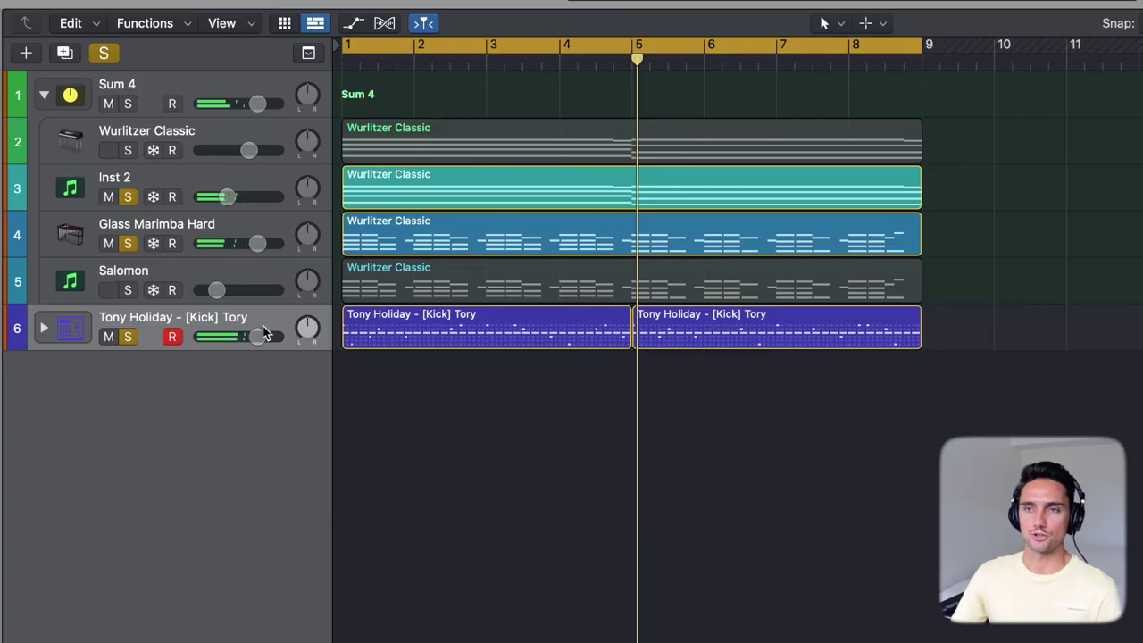
Step: Convert both drum pattern regions to MIDI, separate them by note pitch and expand the drum stack into its individual sound tracks
{"action": "left_click", "coordinate": [267, 321]}
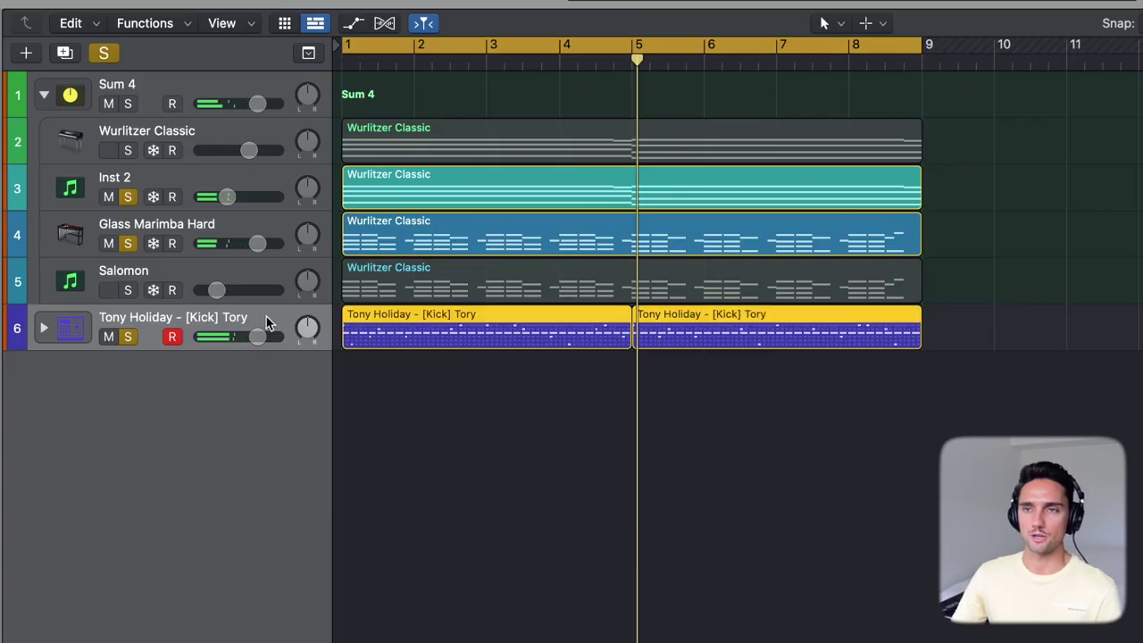
{"action": "right_click", "coordinate": [525, 343]}
{"action": "left_click", "coordinate": [589, 403]}
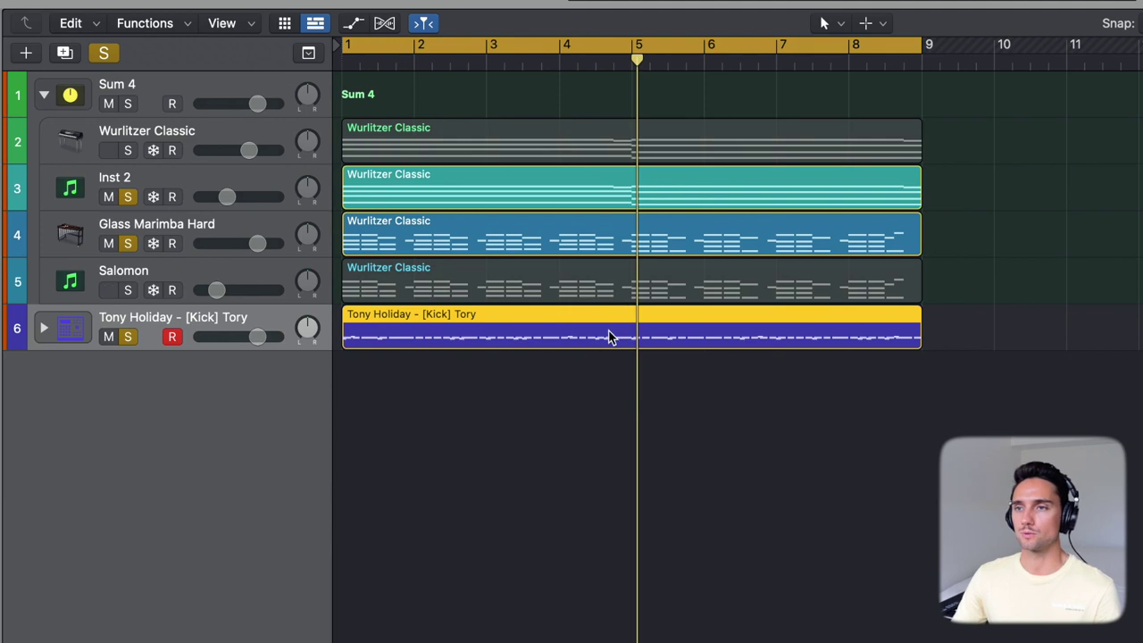
{"action": "right_click", "coordinate": [608, 337]}
{"action": "left_click", "coordinate": [658, 406]}
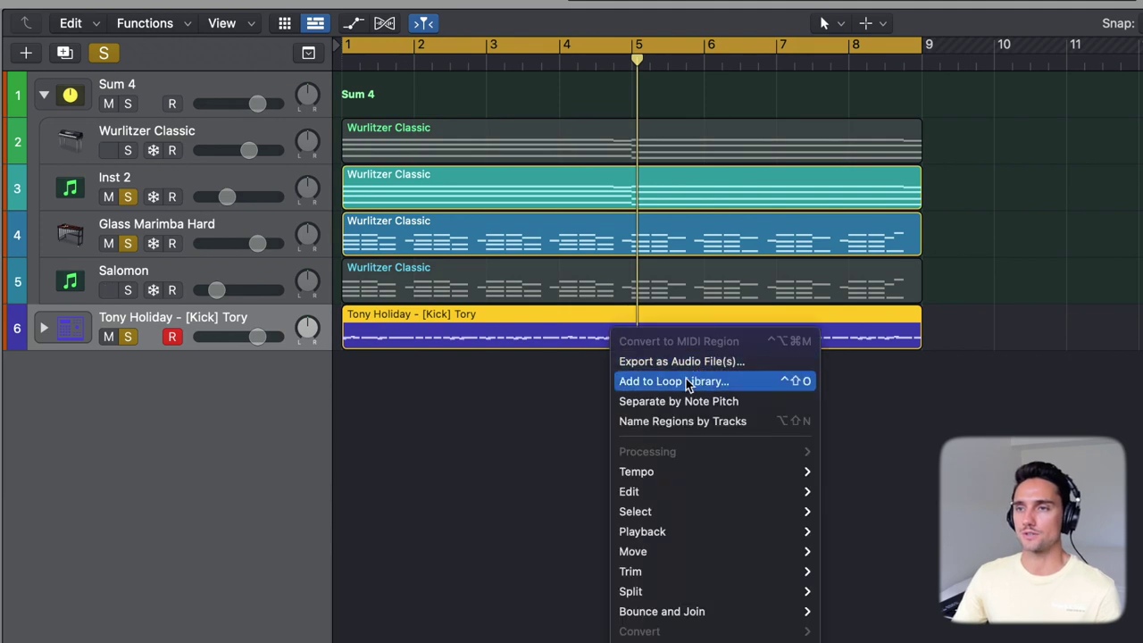
{"action": "left_click", "coordinate": [44, 327]}
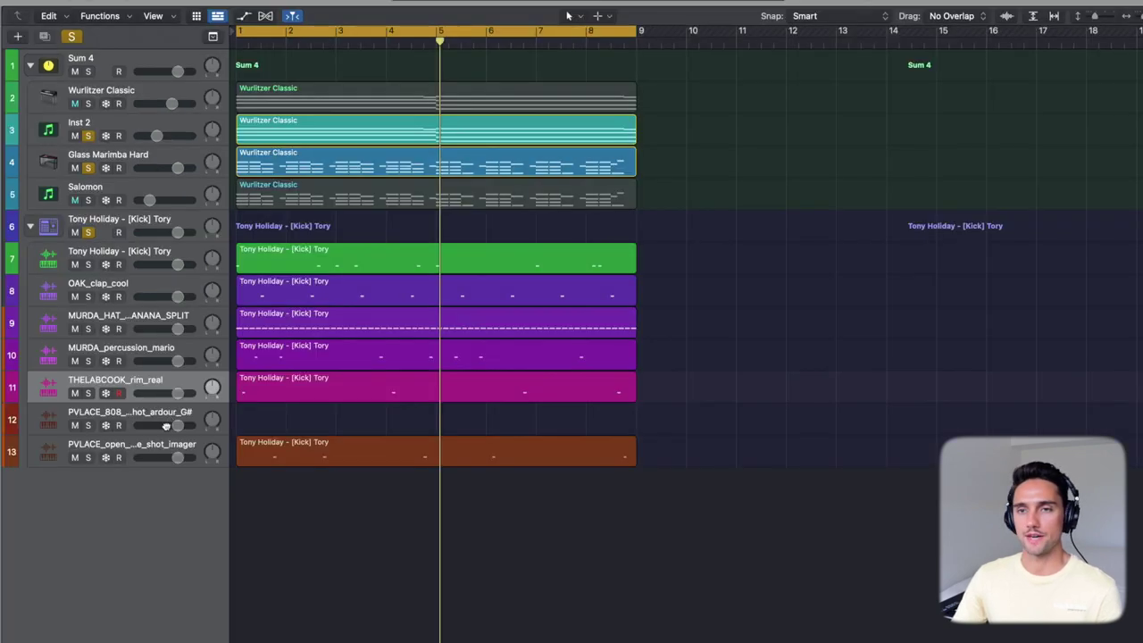
Step: Create an eight-bar region on the 808 track and draw ten short notes, on G#3 in bars 1–4 and on G3 in bars 5–8
{"action": "left_click_drag", "start_coordinate": [165, 421], "coordinate": [141, 407]}
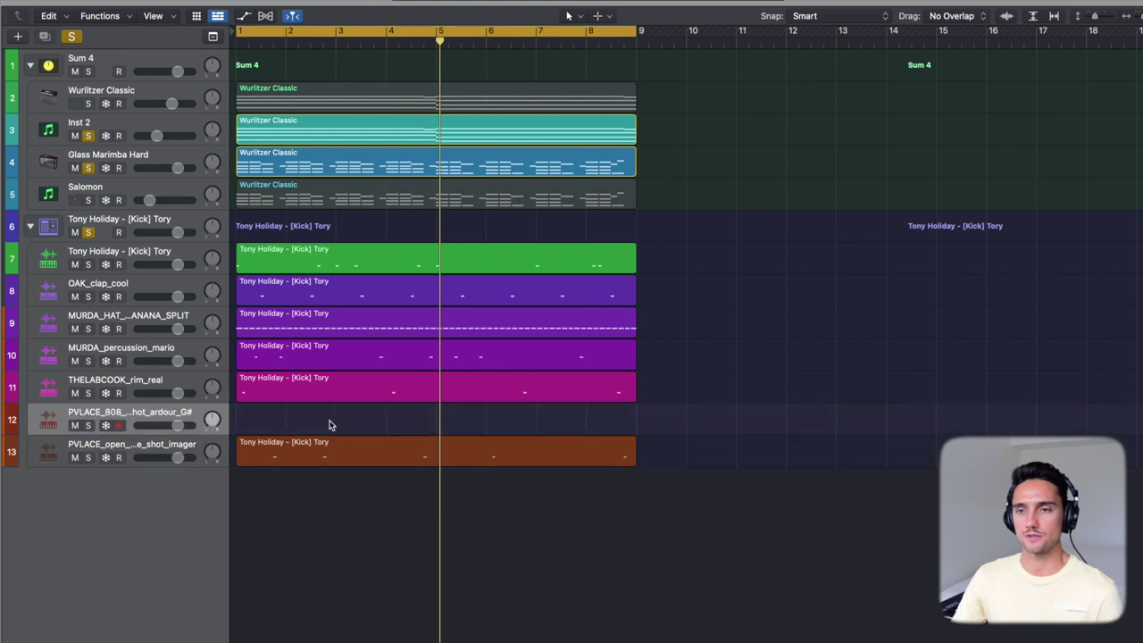
{"action": "key", "text": "t"}
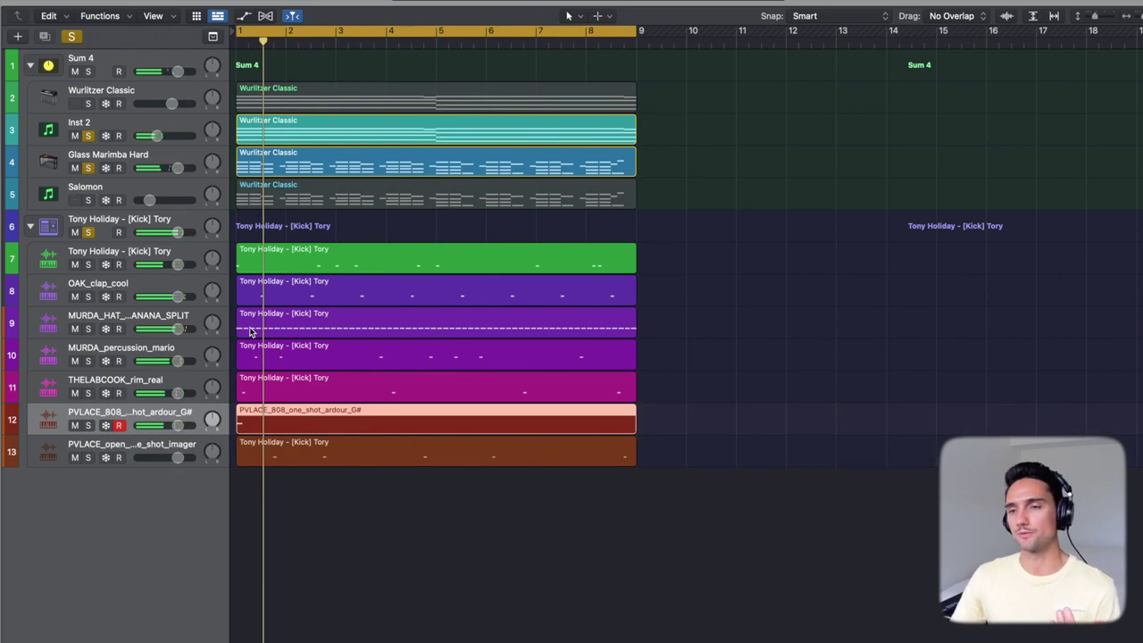
{"action": "double_click", "coordinate": [323, 419]}
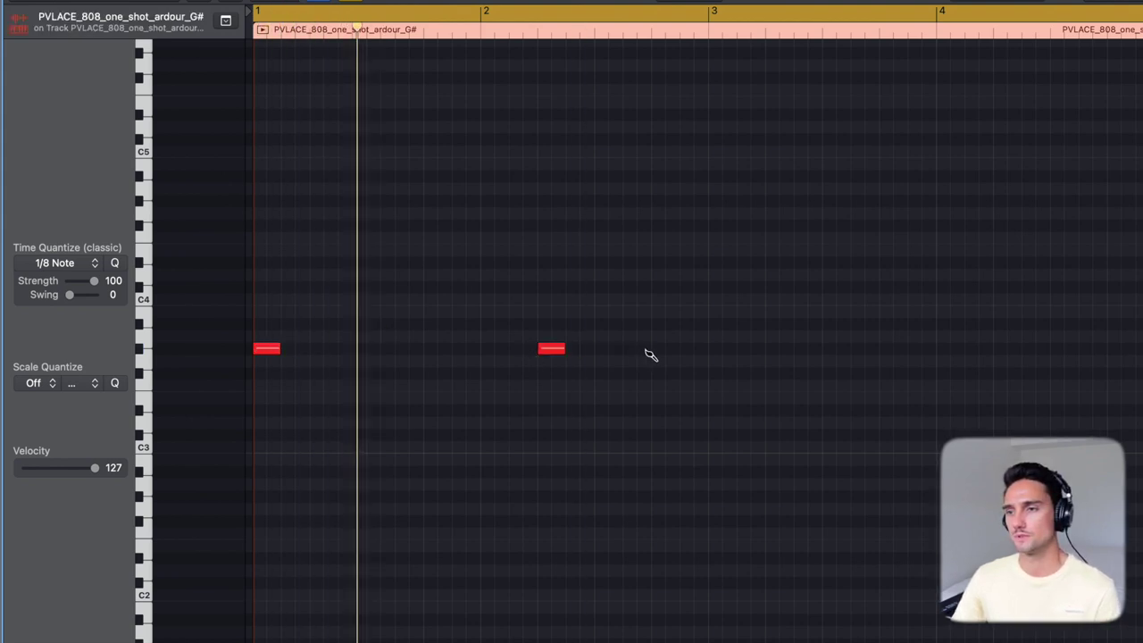
{"action": "left_click", "coordinate": [638, 348]}
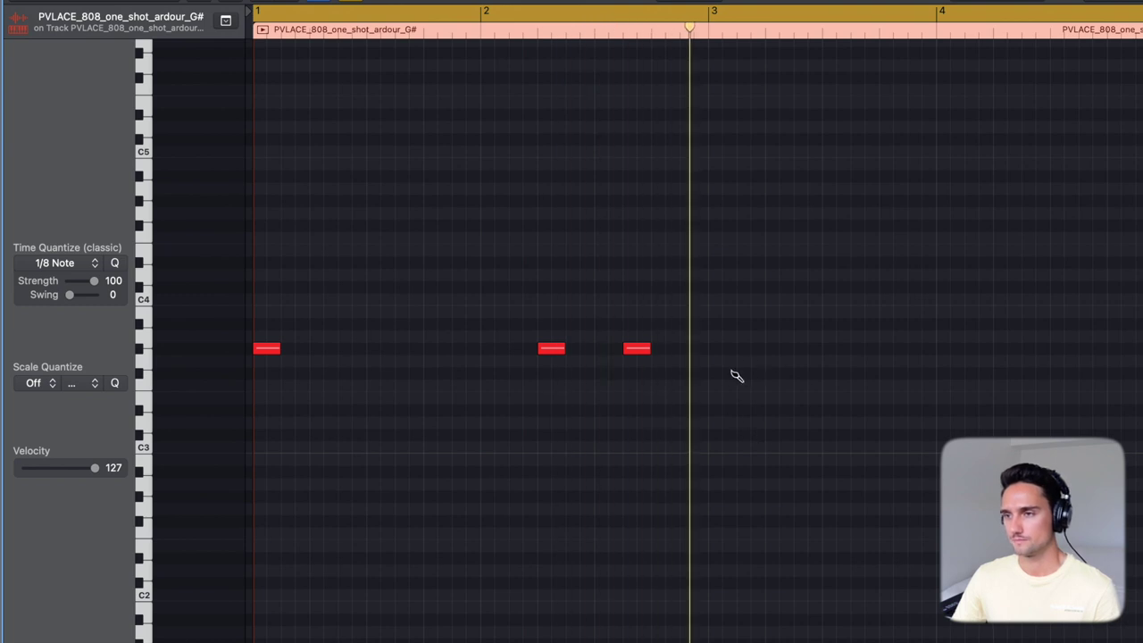
{"action": "scroll", "coordinate": [732, 411], "scroll_direction": "right", "scroll_amount": 2}
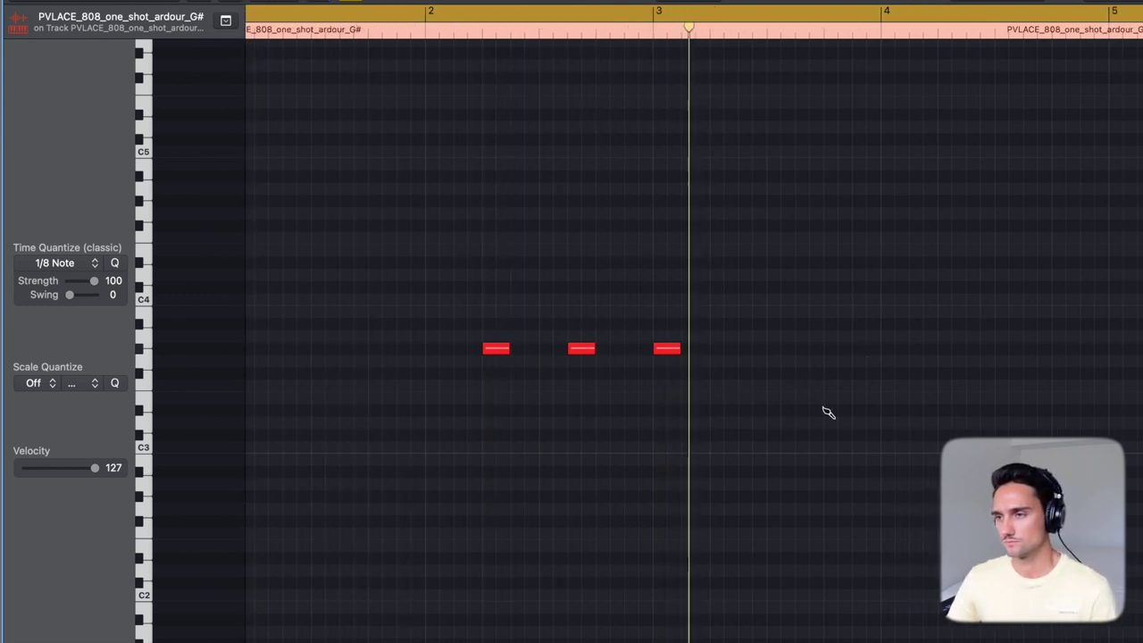
{"action": "left_click", "coordinate": [951, 351]}
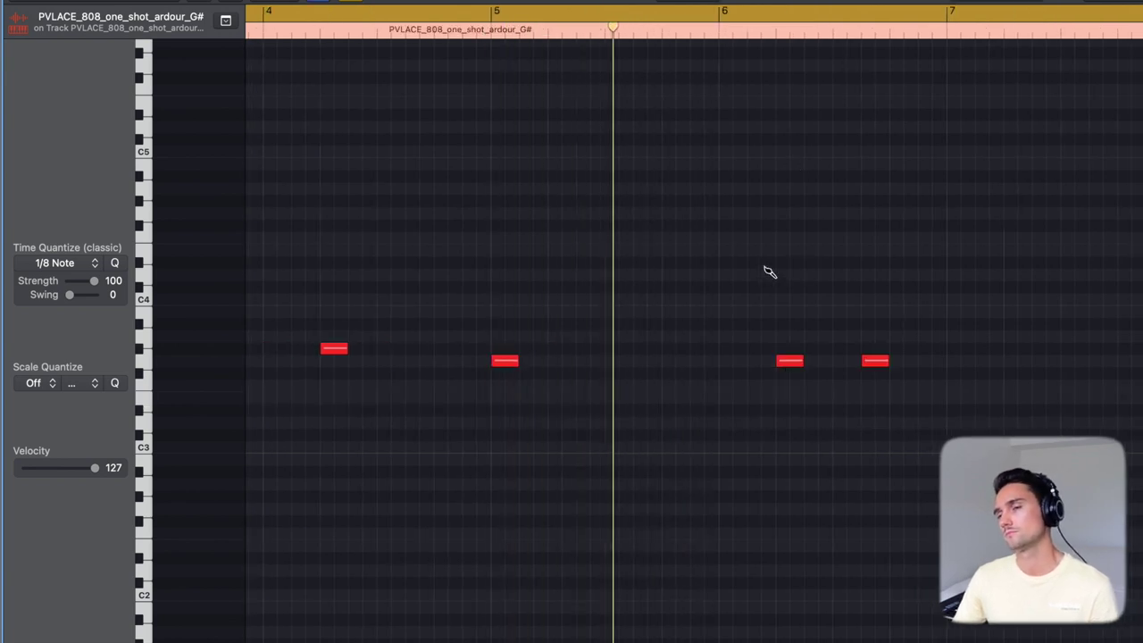
{"action": "left_click", "coordinate": [900, 361]}
{"action": "left_click", "coordinate": [963, 361]}
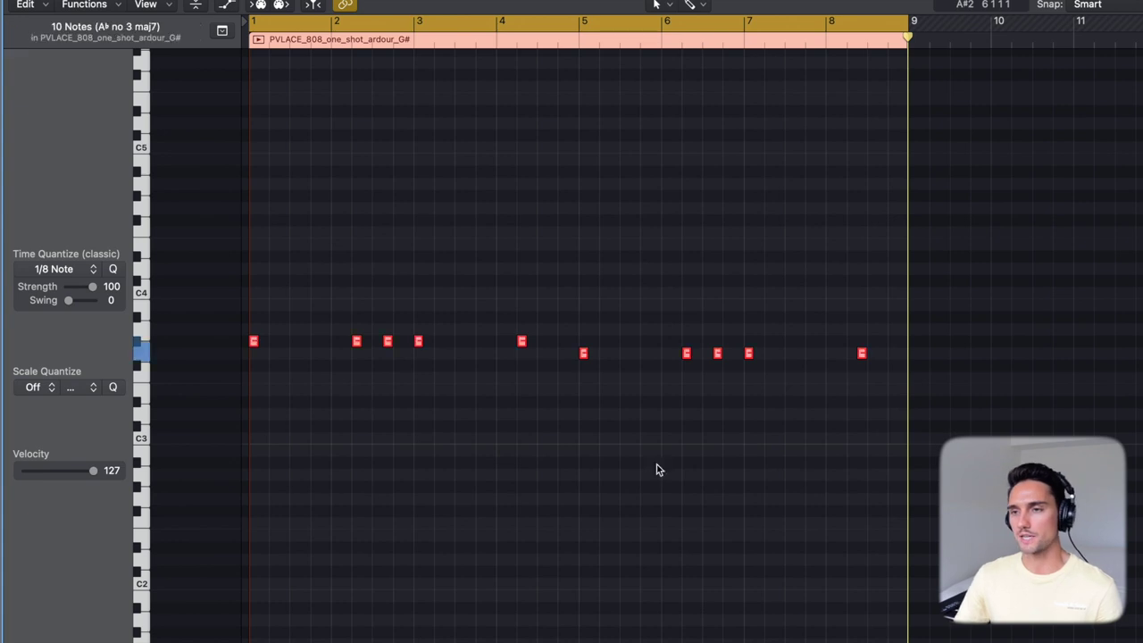
Step: Transpose all the 808 notes down three octaves and play the beat in the arrangement
{"action": "key", "text": "alt+shift+Down"}
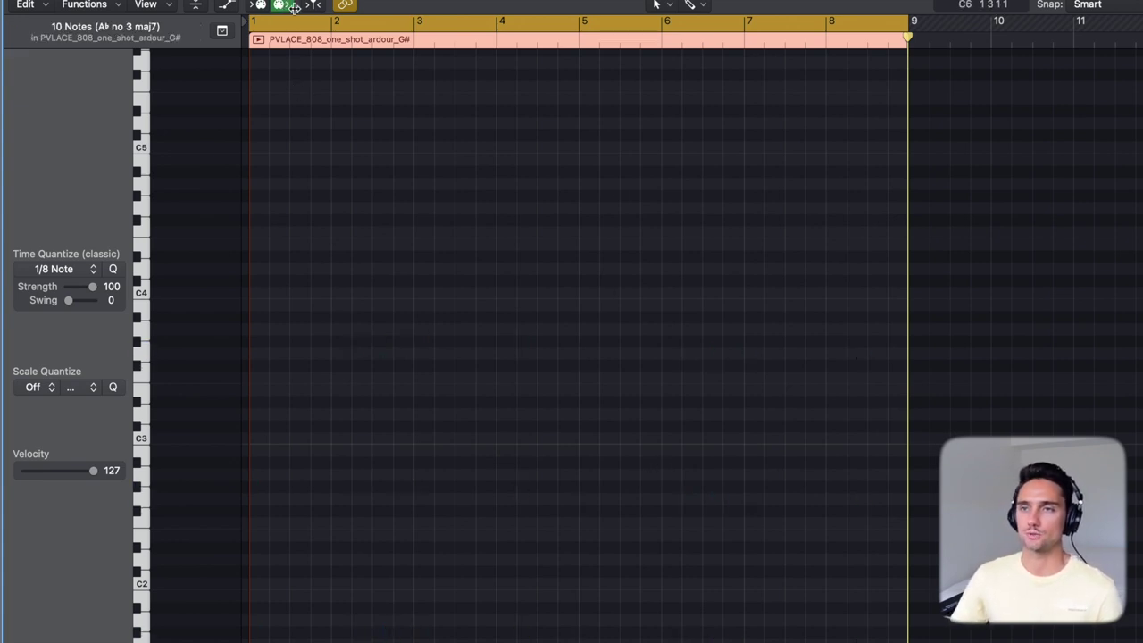
{"action": "key", "text": "space"}
{"action": "scroll", "coordinate": [585, 383], "scroll_direction": "down", "scroll_amount": 1}
{"action": "key", "text": "p"}
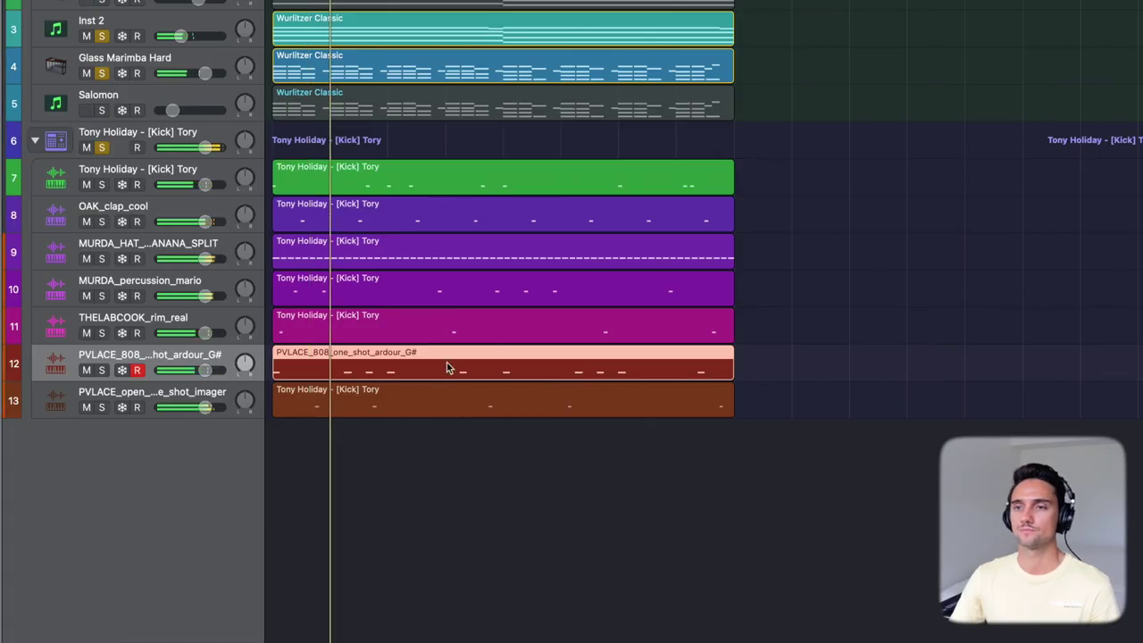
Step: Extend all the 808 notes with forced legato so each reaches the following one, and play the beat
{"action": "double_click", "coordinate": [374, 367]}
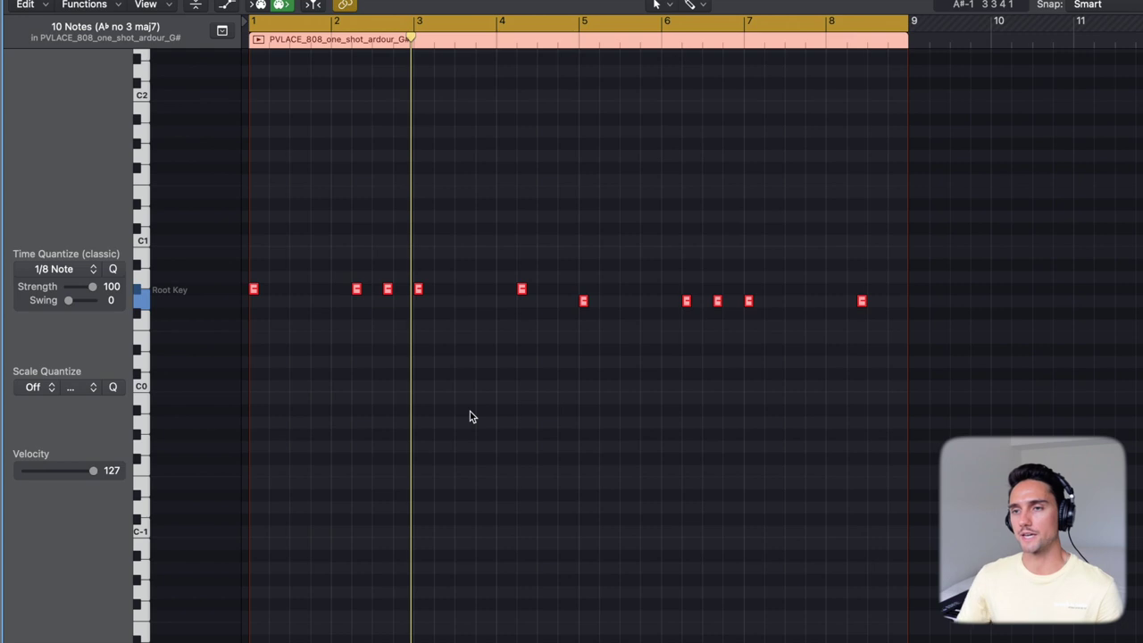
{"action": "key", "text": "shift+backslash"}
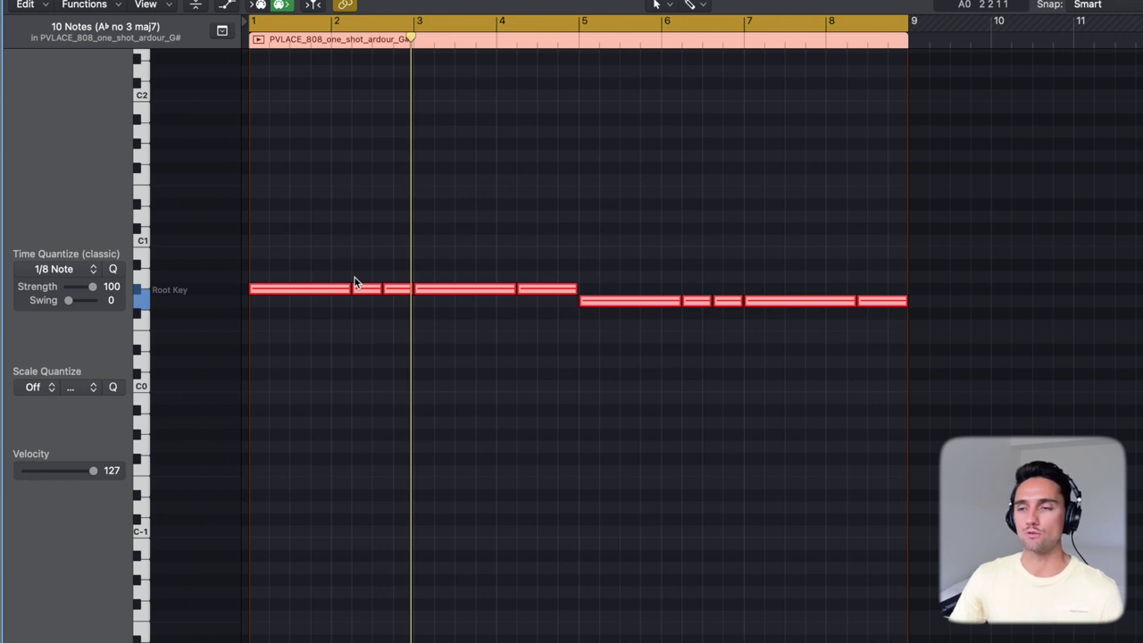
{"action": "key", "text": "space"}
{"action": "key", "text": "p"}
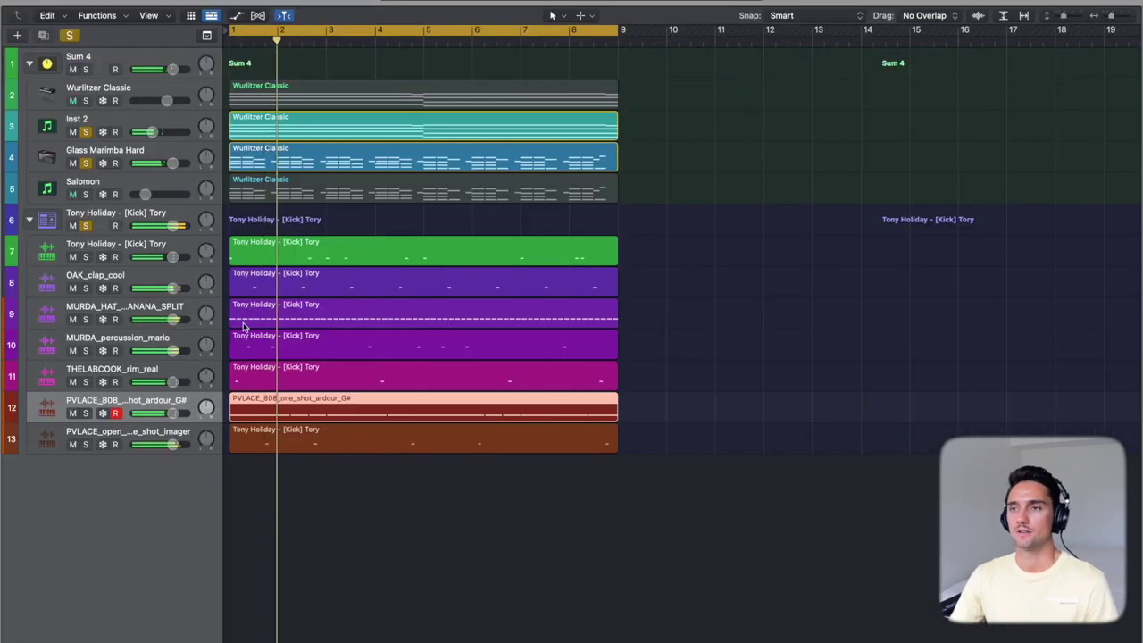
Step: Transpose all the 808 notes down one more octave during playback
{"action": "left_click", "coordinate": [472, 323]}
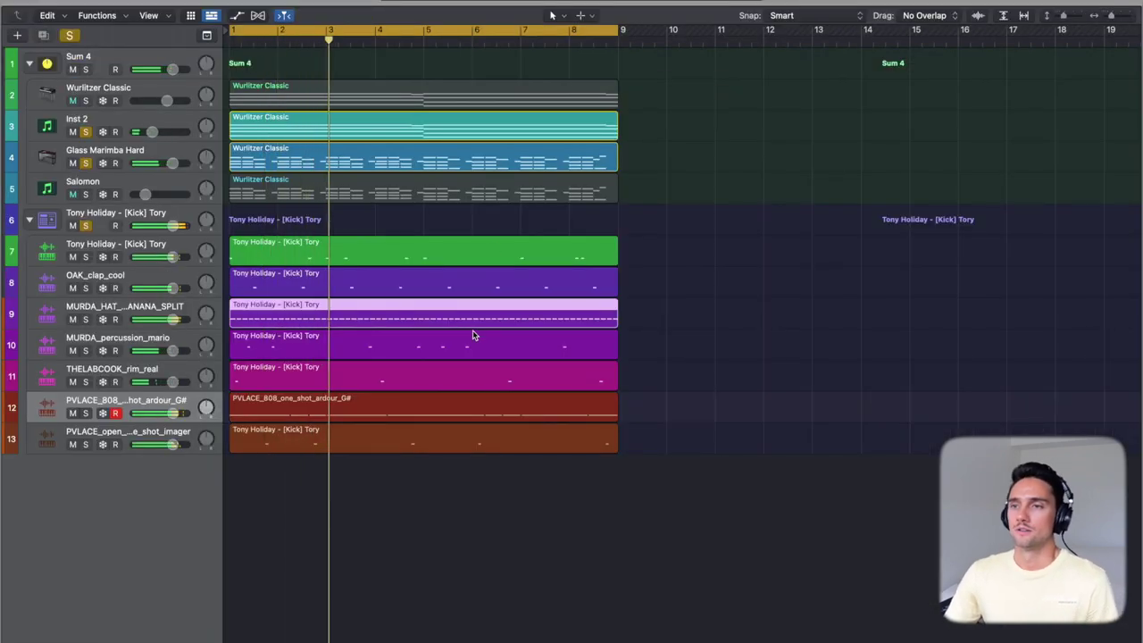
{"action": "left_click", "coordinate": [596, 231]}
{"action": "key", "text": "super+Right"}
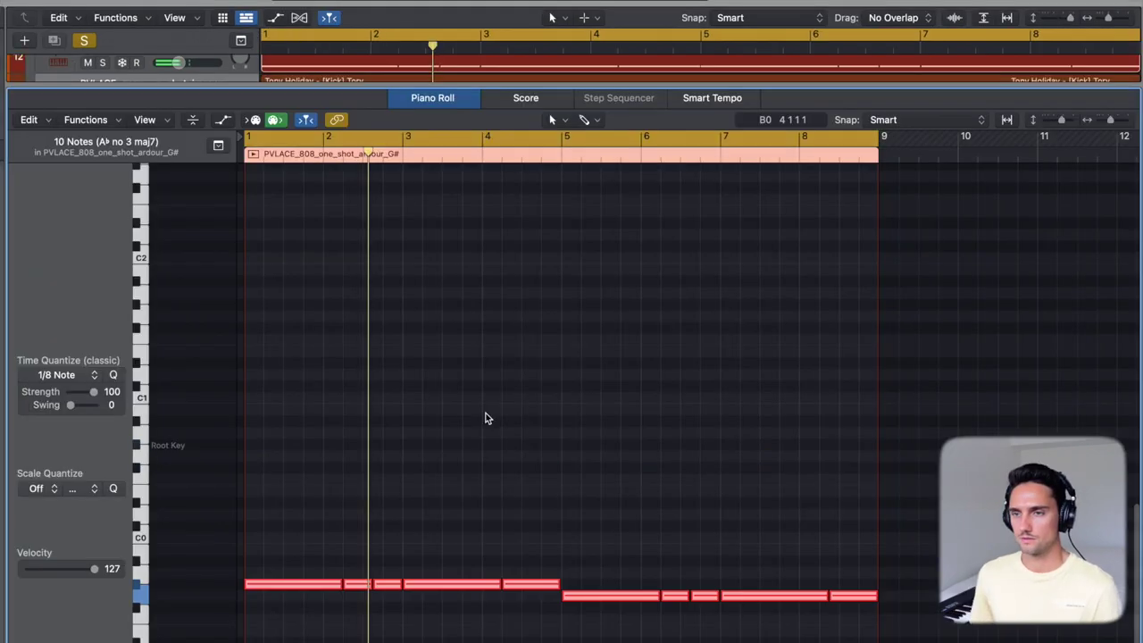
{"action": "scroll", "coordinate": [485, 416], "scroll_direction": "down", "scroll_amount": 3}
Step: Replace the hi-hat note on beat 4 of bar 1 with a three-note 1/16-triplet roll on C#3
{"action": "key", "text": "t"}
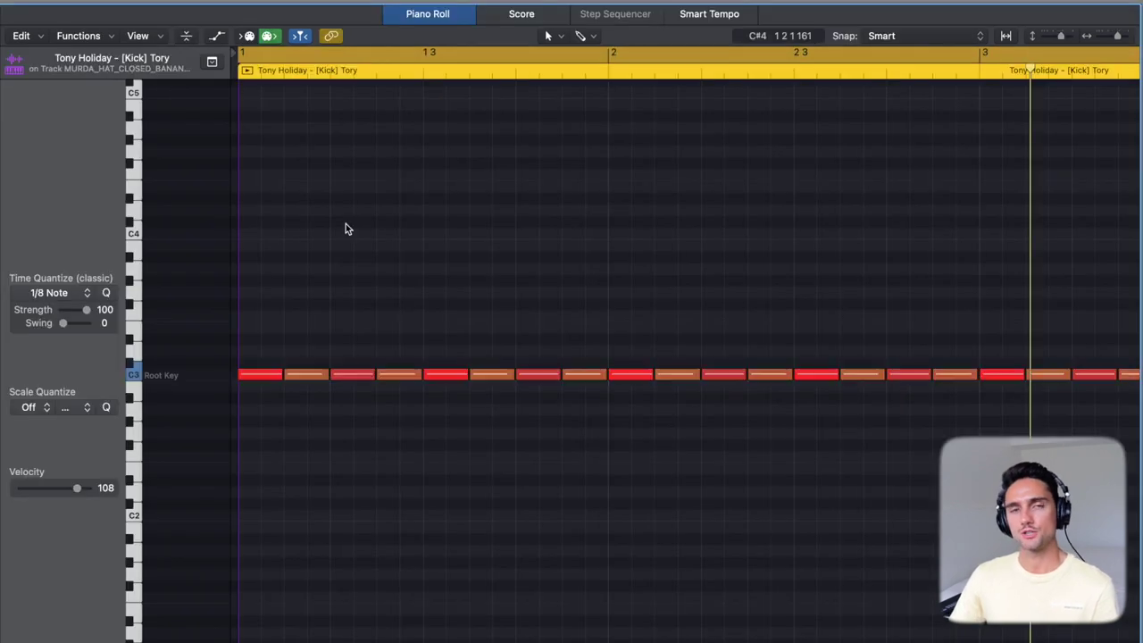
{"action": "key", "text": "t"}
{"action": "key", "text": "b"}
{"action": "left_click", "coordinate": [390, 337]}
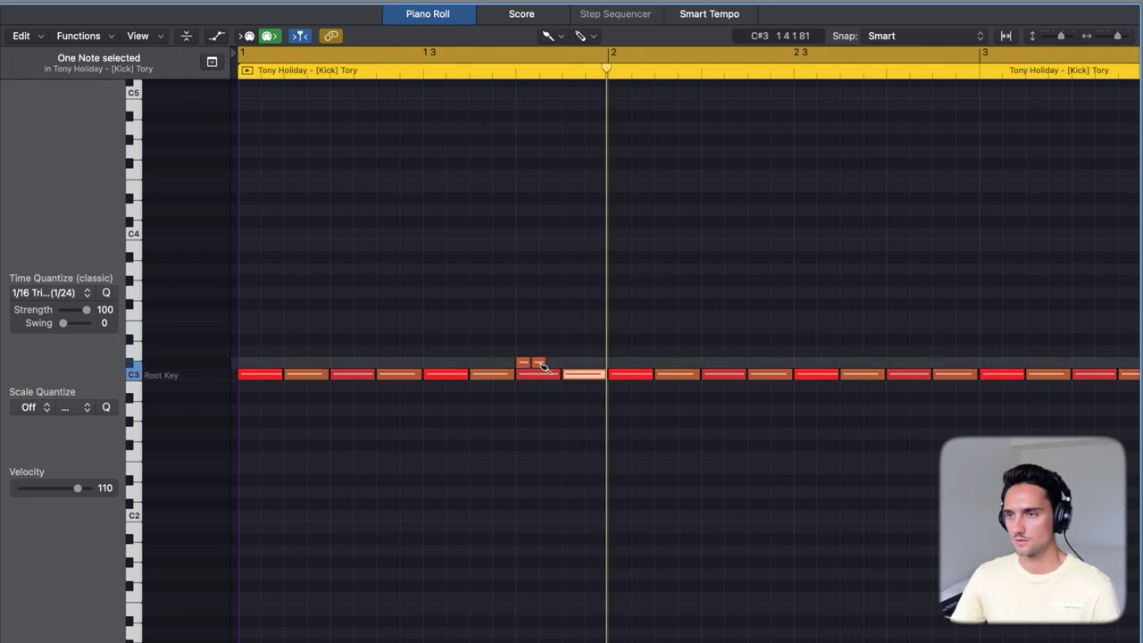
{"action": "left_click", "coordinate": [559, 380]}
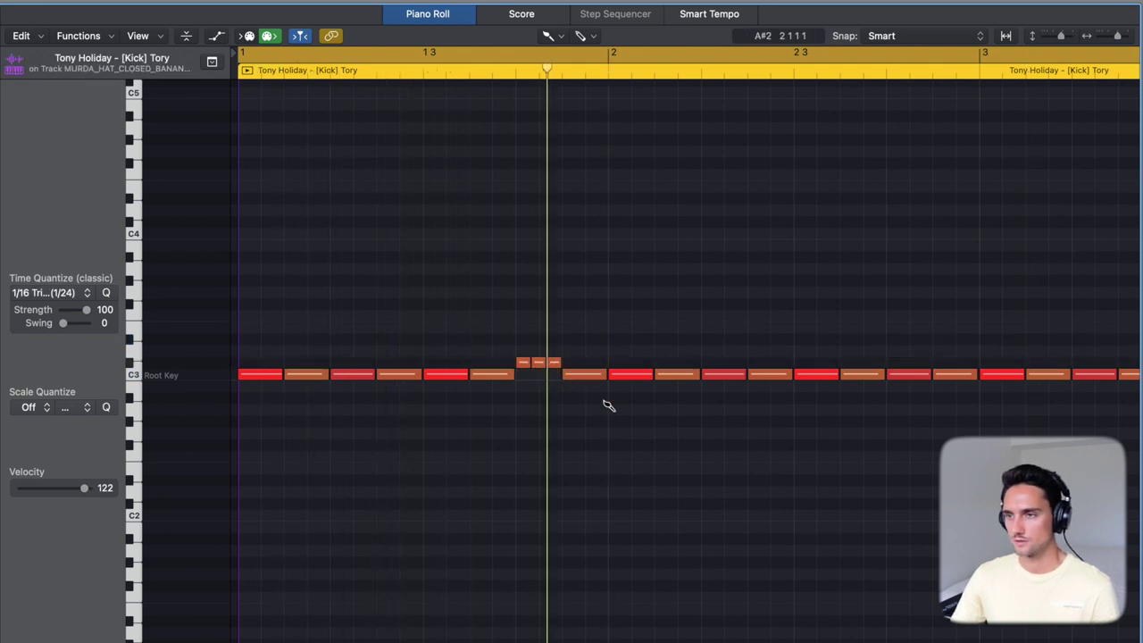
Step: Replace hi-hat notes with A#2 triplets: a 1/16-triplet roll on the second half of beat 3 in bar 3 and 1/8 triplets on beat 2 of bar 4
{"action": "scroll", "coordinate": [608, 405], "scroll_direction": "right", "scroll_amount": 3}
{"action": "scroll", "coordinate": [820, 417], "scroll_direction": "right", "scroll_amount": 8}
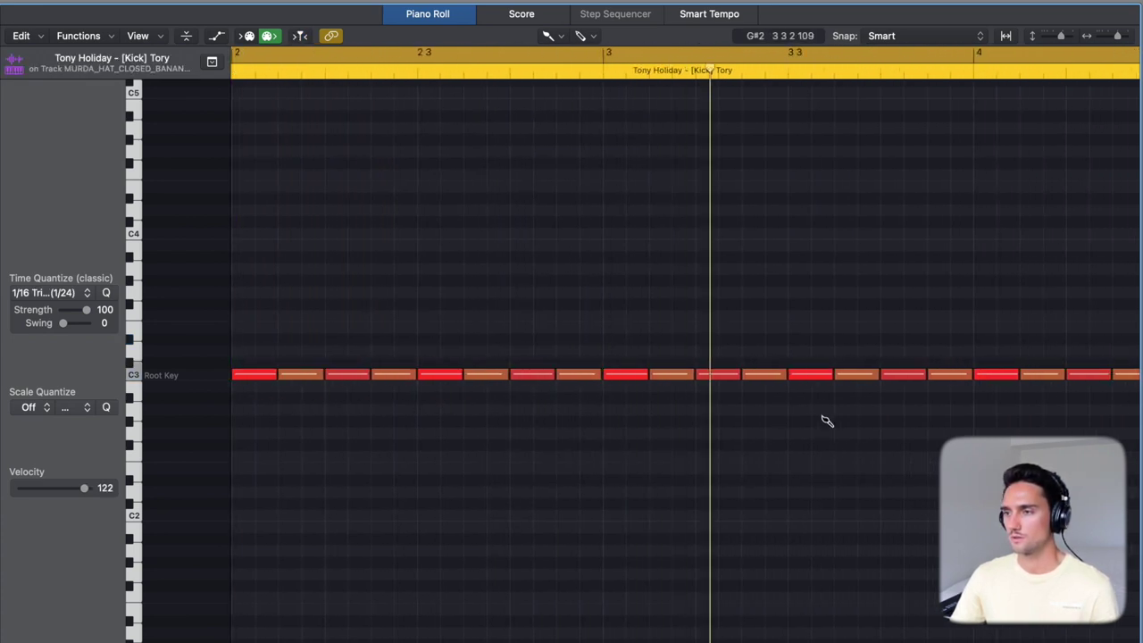
{"action": "left_click", "coordinate": [743, 402]}
{"action": "left_click", "coordinate": [772, 378]}
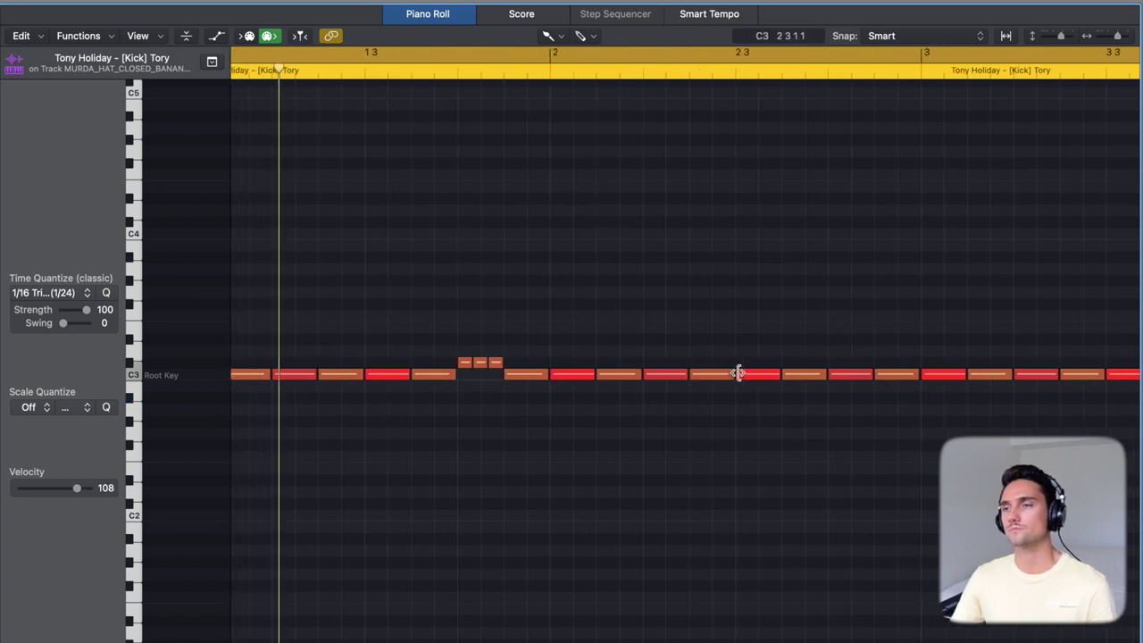
{"action": "left_click", "coordinate": [759, 393]}
{"action": "scroll", "coordinate": [758, 379], "scroll_direction": "right", "scroll_amount": 8}
{"action": "scroll", "coordinate": [758, 380], "scroll_direction": "right", "scroll_amount": 2}
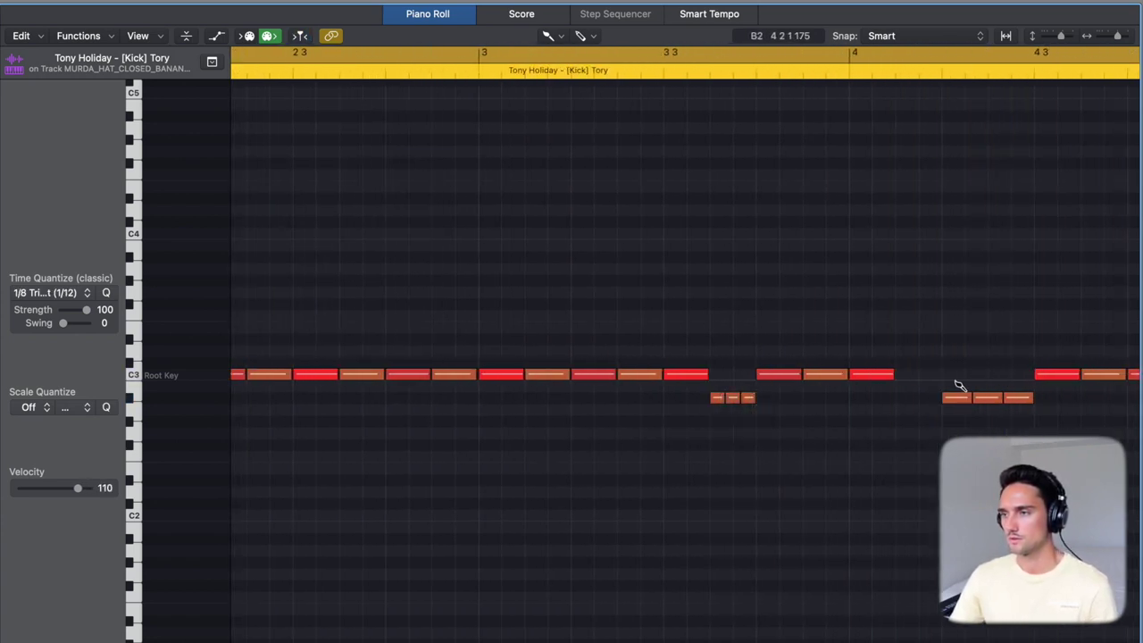
Step: Restore the missing C3 hi-hat note on the second half of beat 1 in bar 4 and play back the pattern
{"action": "key", "text": "t"}
{"action": "key", "text": "t"}
{"action": "left_click_drag", "start_coordinate": [835, 378], "coordinate": [919, 379]}
{"action": "key", "text": "space"}
{"action": "scroll", "coordinate": [929, 361], "scroll_direction": "right", "scroll_amount": 5}
{"action": "key", "text": "period"}
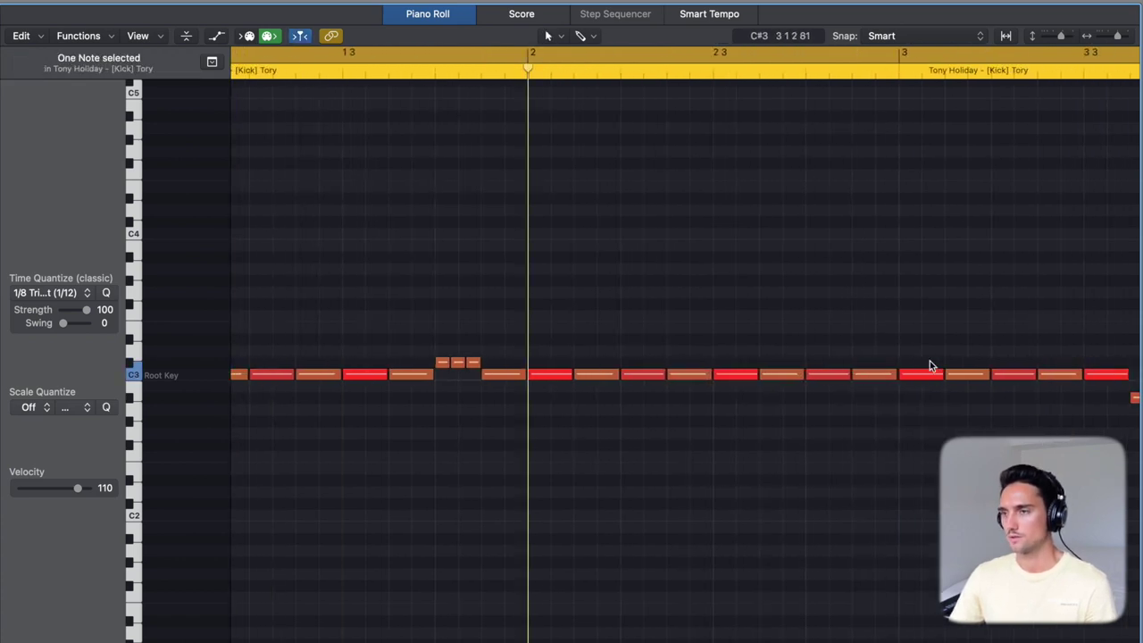
{"action": "key", "text": "period"}
{"action": "key", "text": "period"}
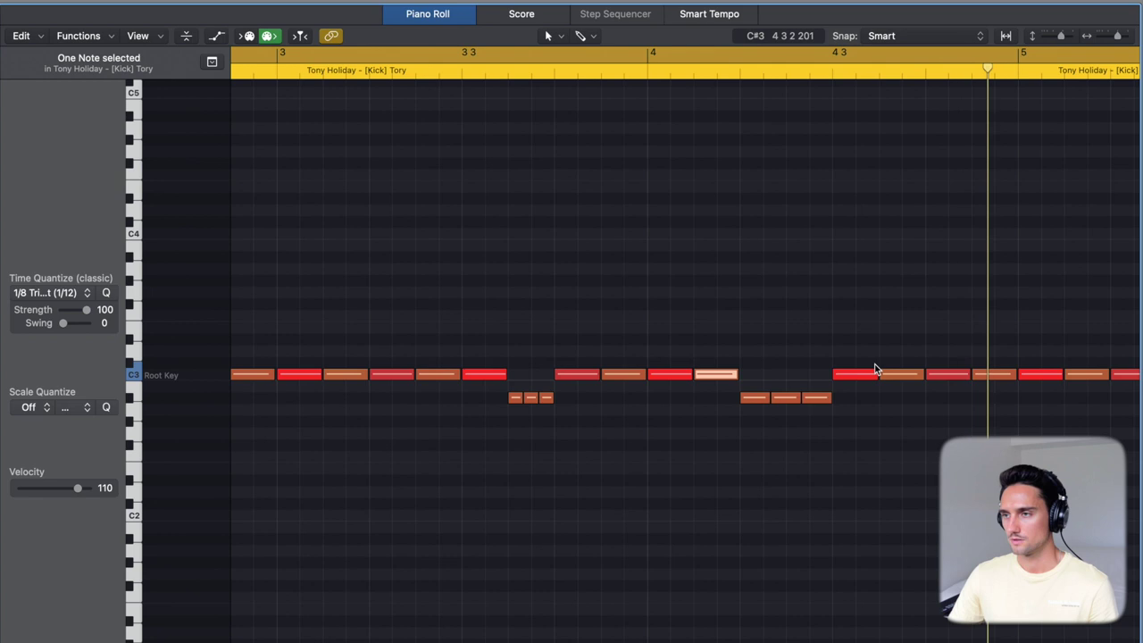
Step: Add three-note hi-hat rolls on A2 at beat 2 of bar 5 and on D3 at beat 2 of bar 6
{"action": "key", "text": "t"}
{"action": "key", "text": "b"}
{"action": "scroll", "coordinate": [795, 378], "scroll_direction": "right", "scroll_amount": 1}
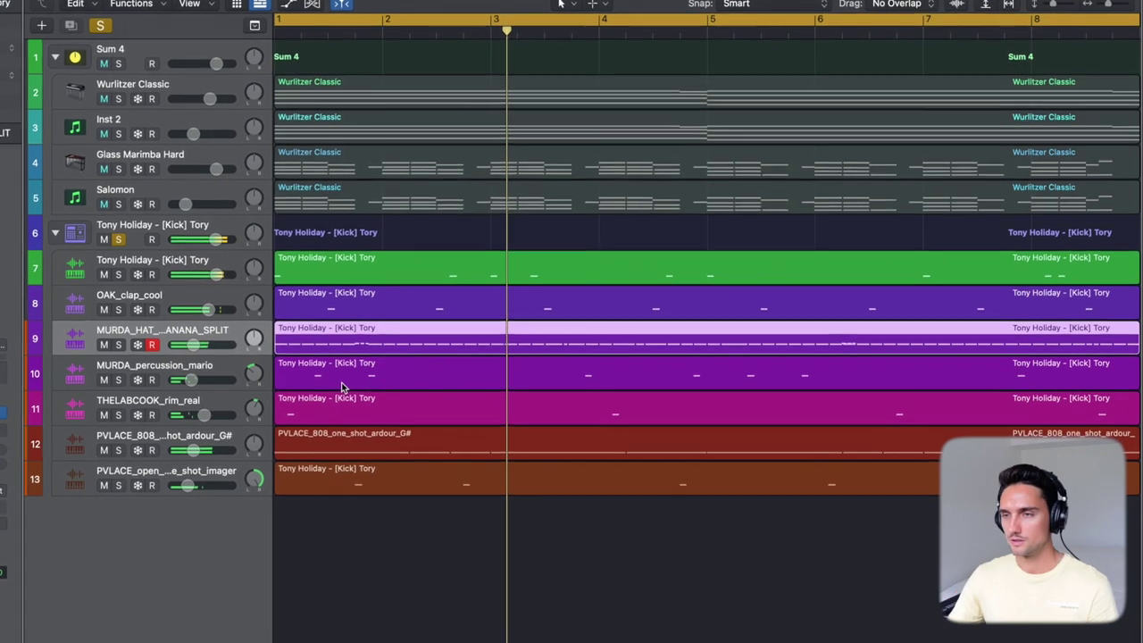
{"action": "double_click", "coordinate": [583, 340]}
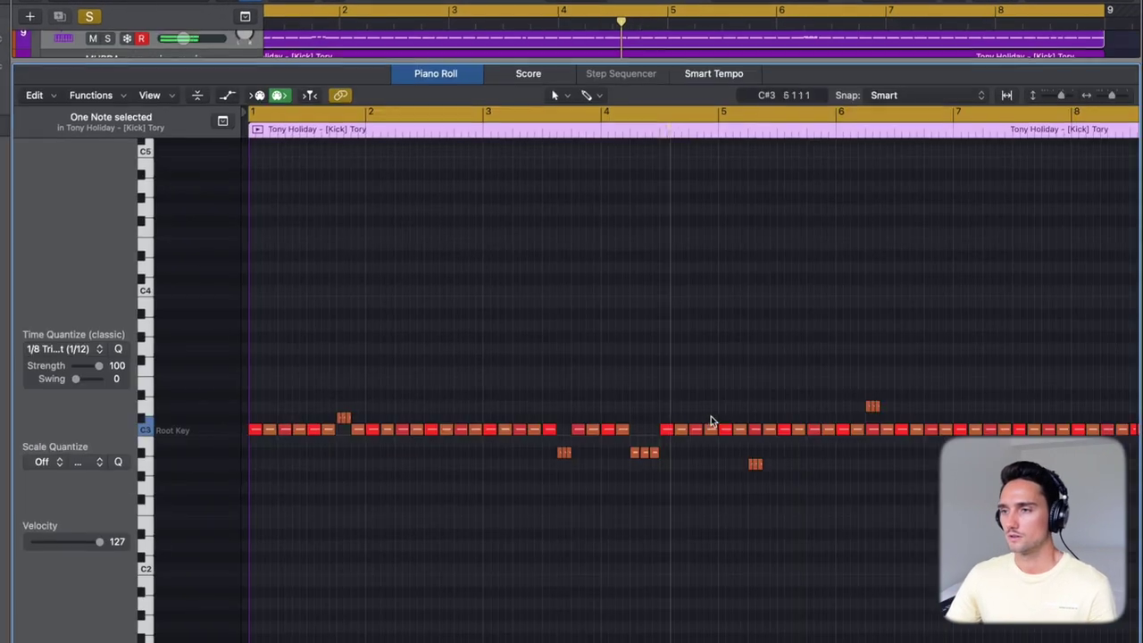
{"action": "scroll", "coordinate": [683, 409], "scroll_direction": "right", "scroll_amount": 5}
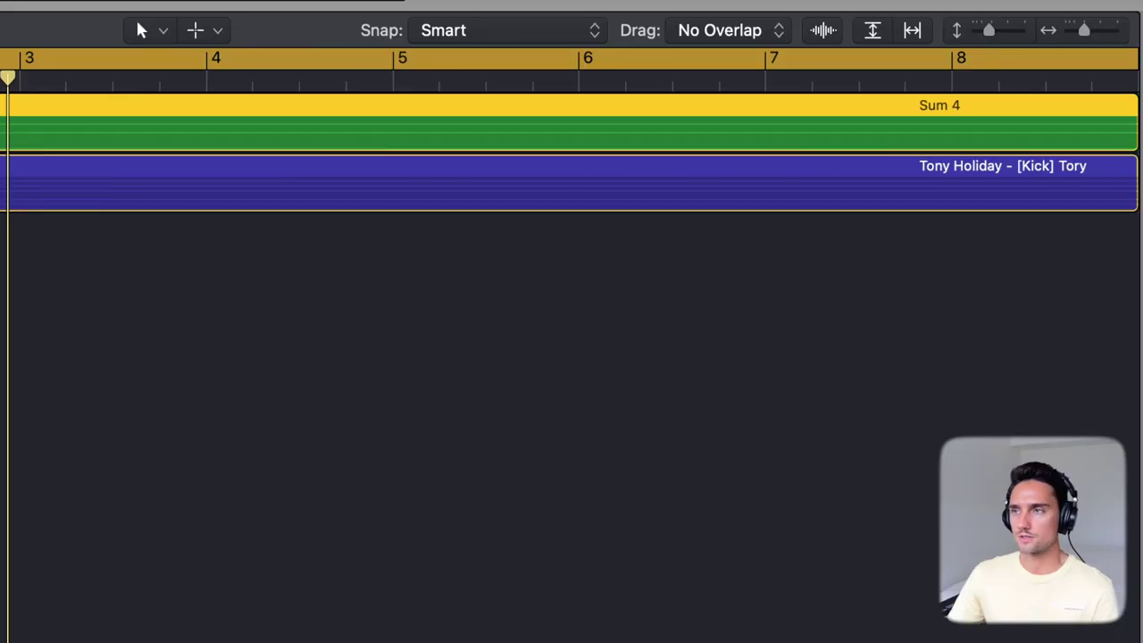
Step: Set the side chain source of the Sum 4 compressor to the kick track, Inst 5
{"action": "key", "text": "v"}
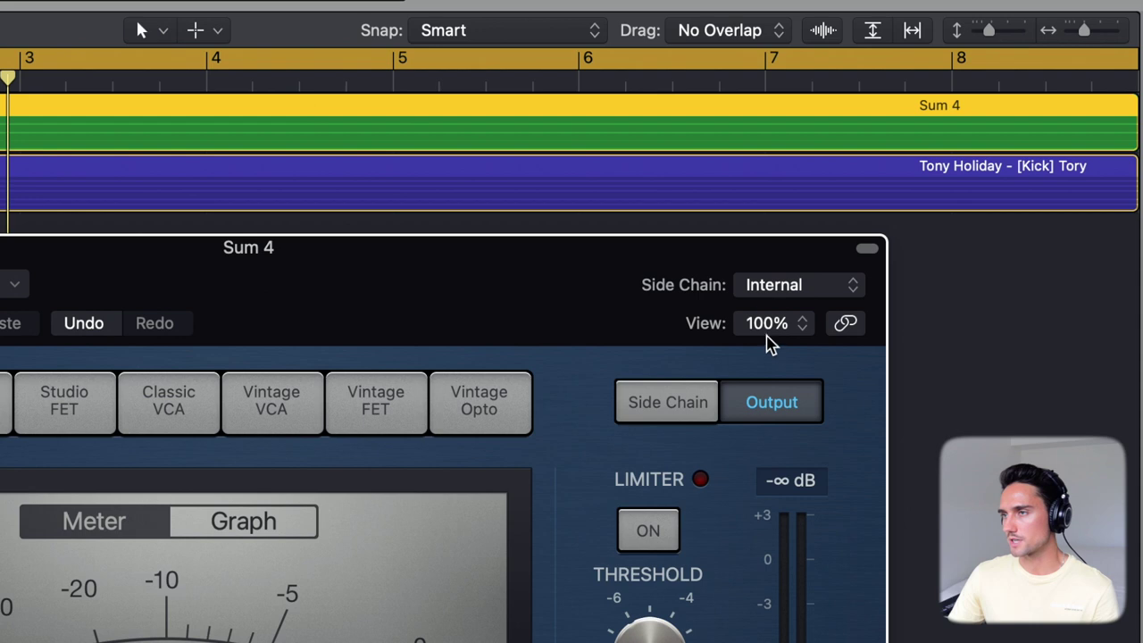
{"action": "left_click", "coordinate": [800, 284]}
{"action": "mouse_move", "coordinate": [791, 362]}
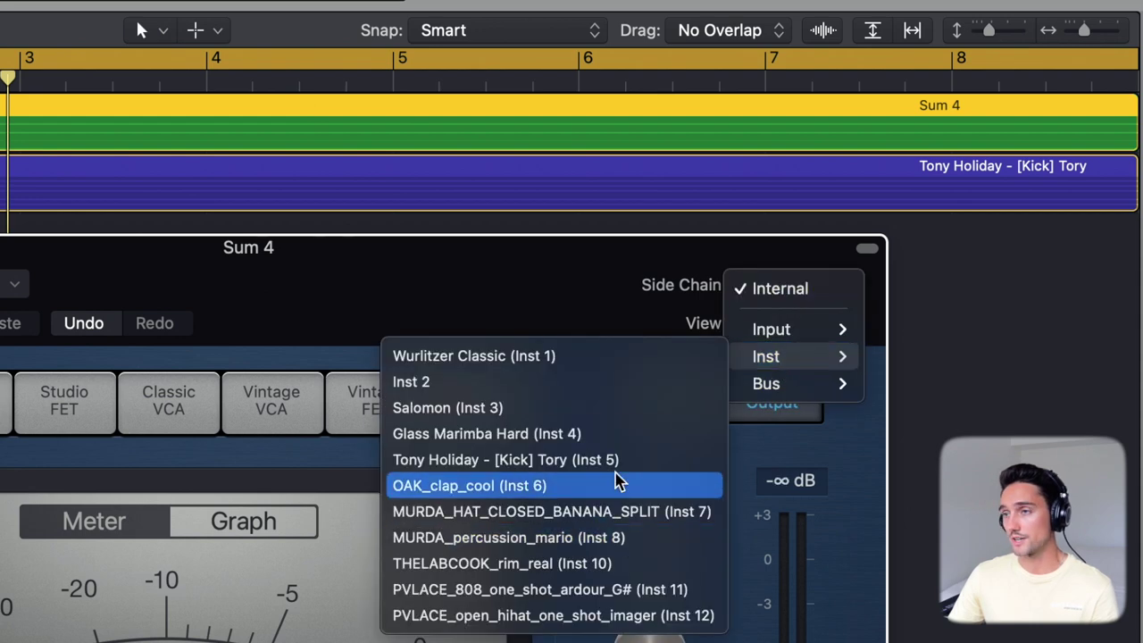
{"action": "left_click", "coordinate": [592, 464]}
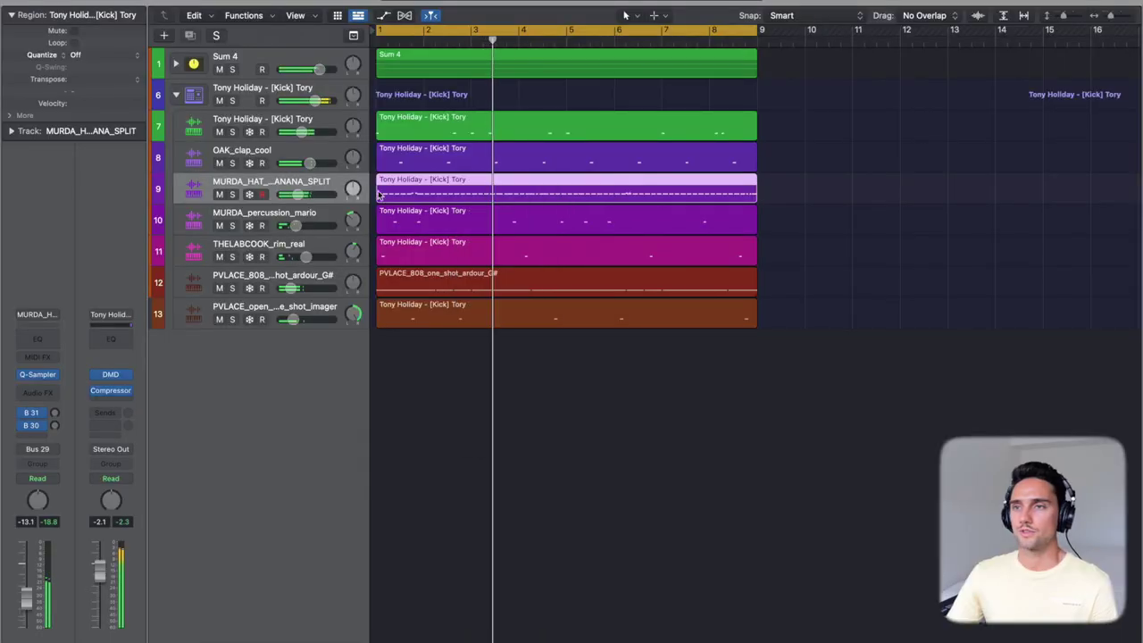
Step: Solo the MURDA_HAT hi-hat track, open its region in the Piano Roll and select all of its notes
{"action": "key", "text": "s"}
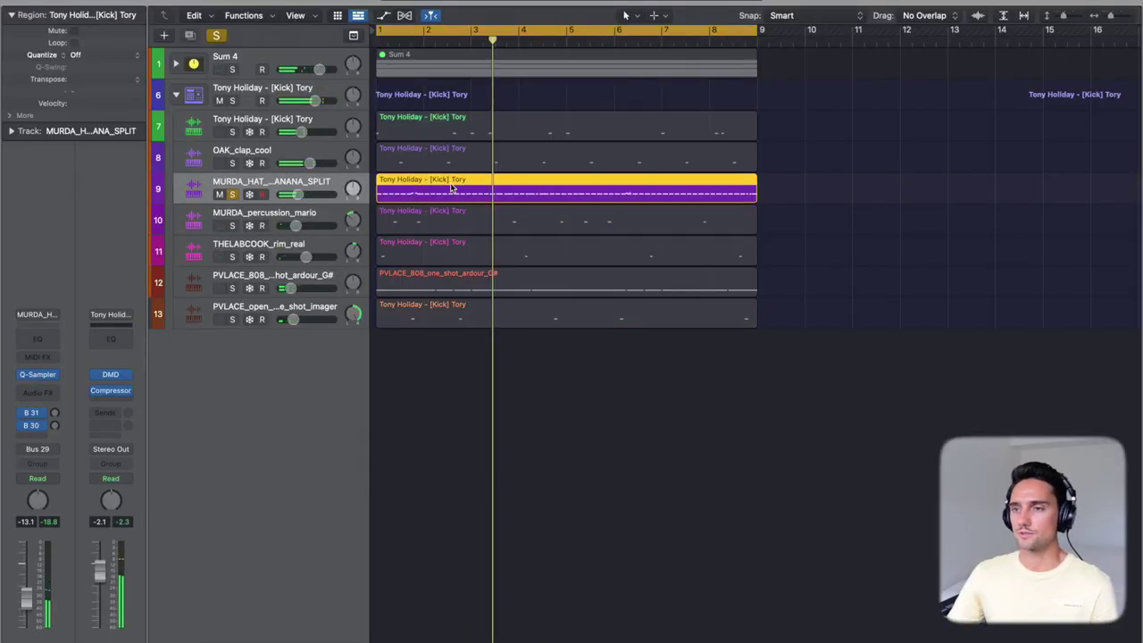
{"action": "double_click", "coordinate": [451, 188]}
{"action": "key", "text": "t"}
{"action": "left_click", "coordinate": [431, 276]}
{"action": "scroll", "coordinate": [432, 276], "scroll_direction": "up", "scroll_amount": 5}
{"action": "scroll", "coordinate": [447, 276], "scroll_direction": "left", "scroll_amount": 5}
{"action": "left_click", "coordinate": [457, 277]}
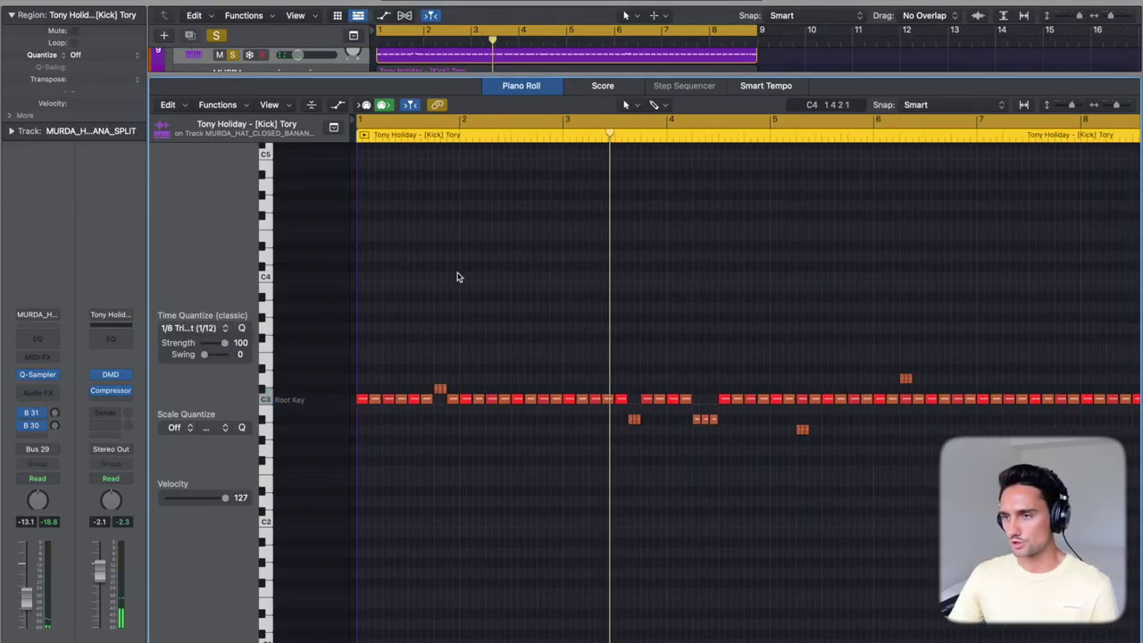
{"action": "key", "text": "super+a"}
{"action": "key", "text": "z"}
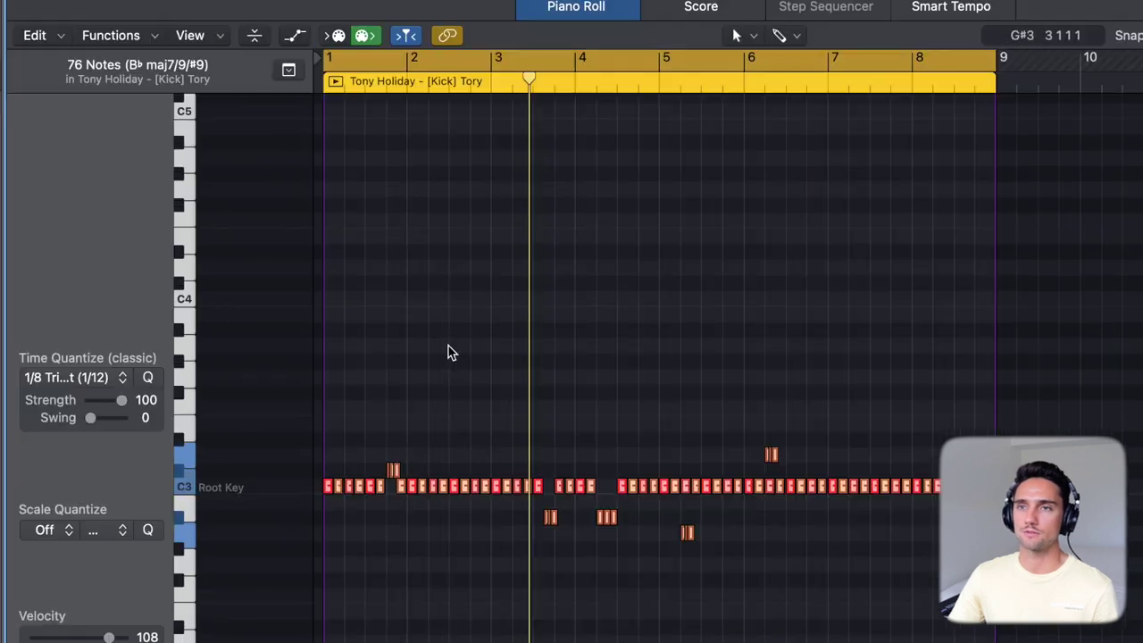
Step: Humanize the selected hi-hat notes, randomizing position and velocity by 10 with the length operation set to Thru
{"action": "left_click", "coordinate": [141, 40]}
{"action": "mouse_move", "coordinate": [99, 263]}
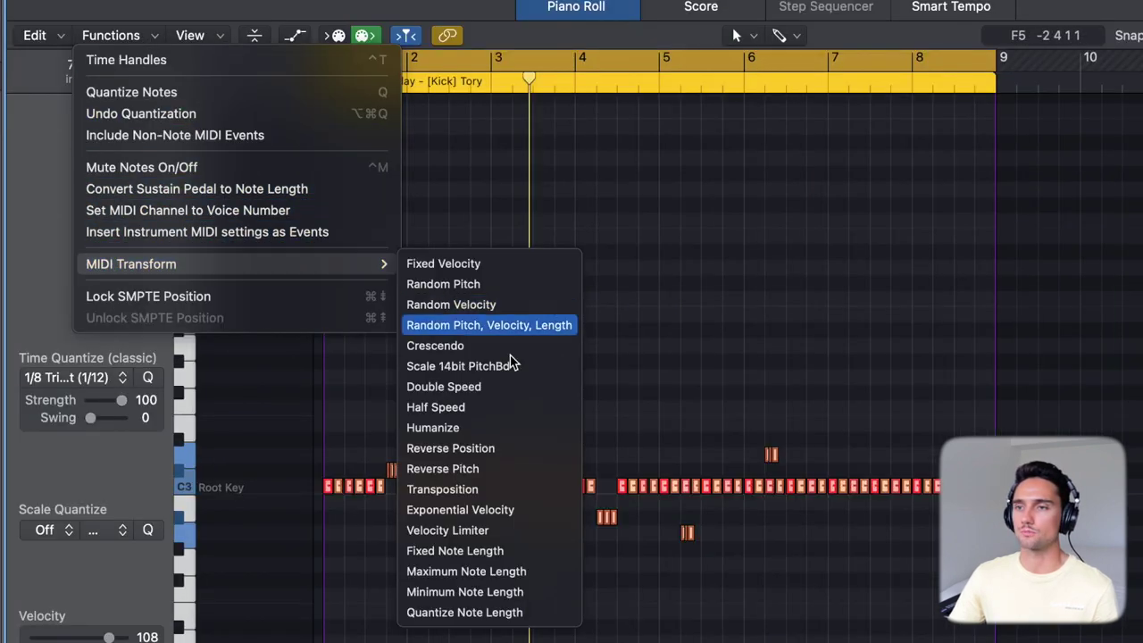
{"action": "left_click", "coordinate": [433, 428]}
{"action": "left_click", "coordinate": [821, 278]}
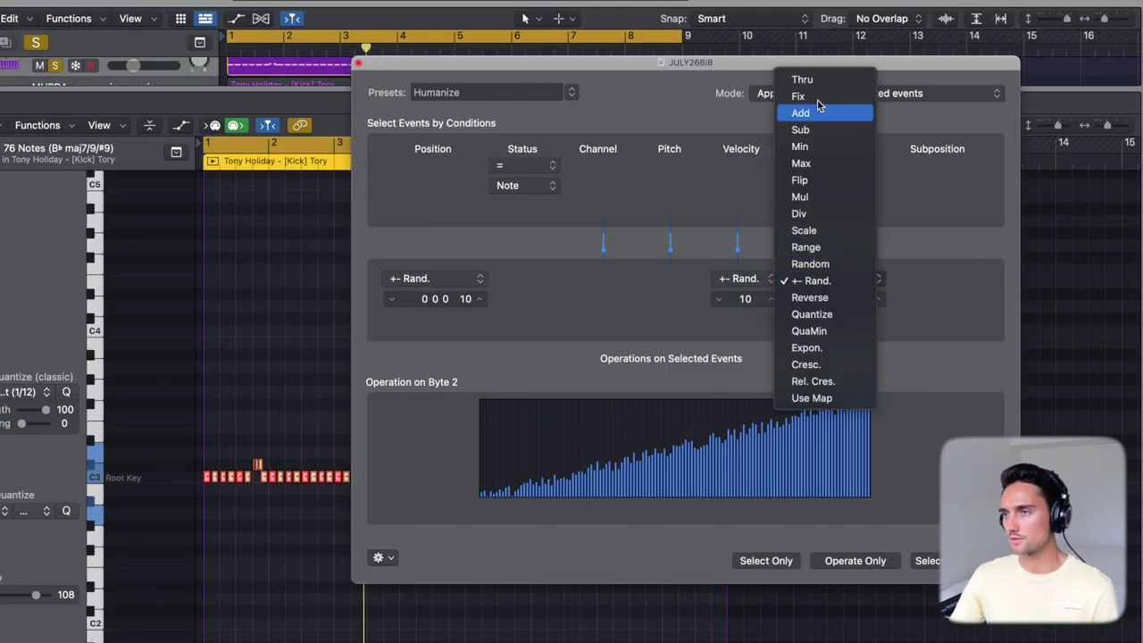
{"action": "left_click", "coordinate": [802, 79]}
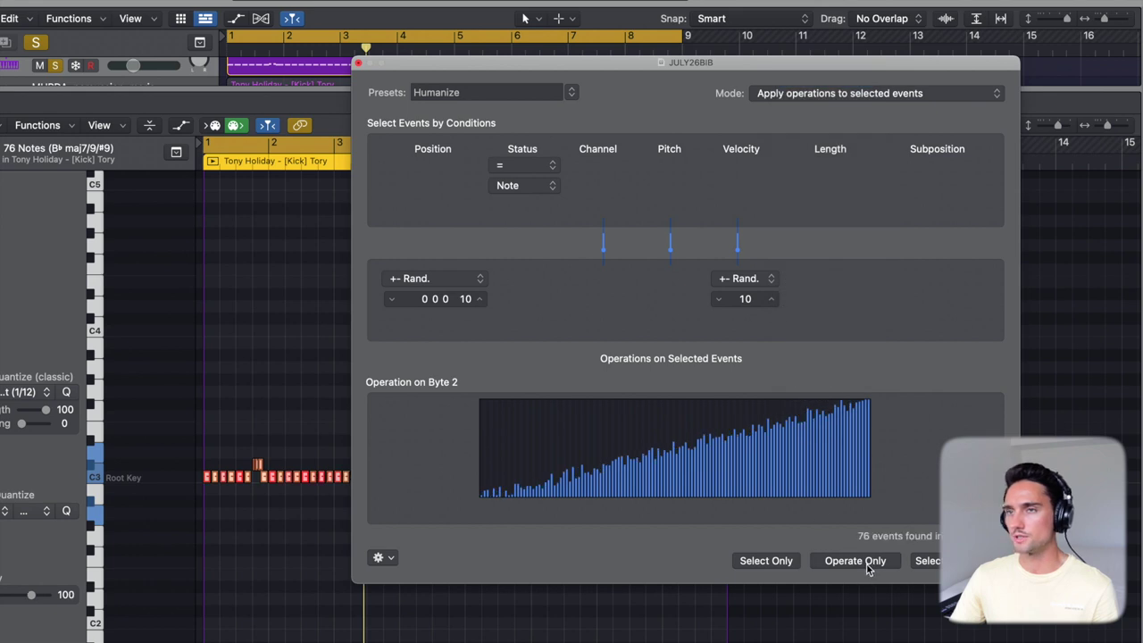
{"action": "left_click", "coordinate": [359, 63]}
{"action": "key", "text": "super+Right"}
{"action": "key", "text": "super+Right"}
{"action": "key", "text": "super+Right"}
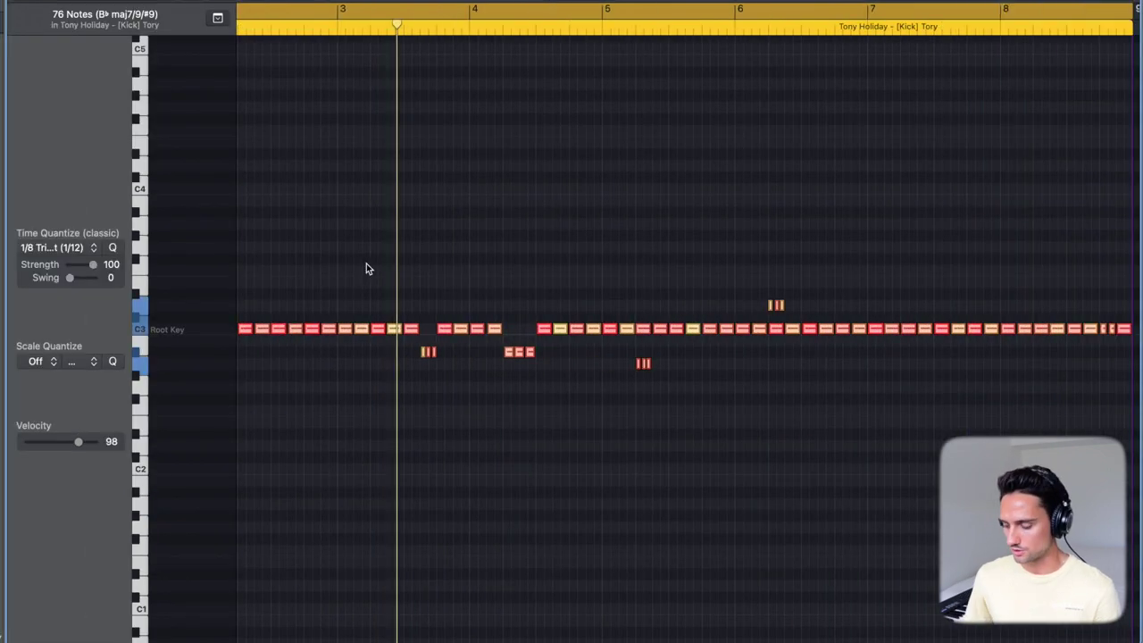
{"action": "scroll", "coordinate": [400, 259], "scroll_direction": "left", "scroll_amount": 1}
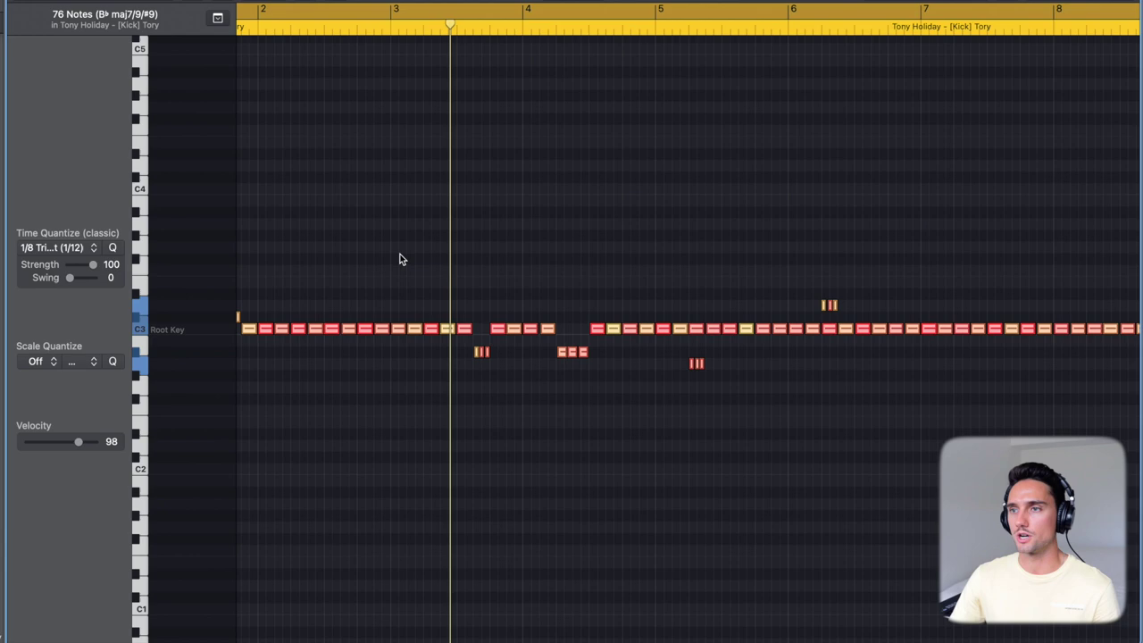
{"action": "key", "text": "q"}
{"action": "left_click", "coordinate": [500, 181]}
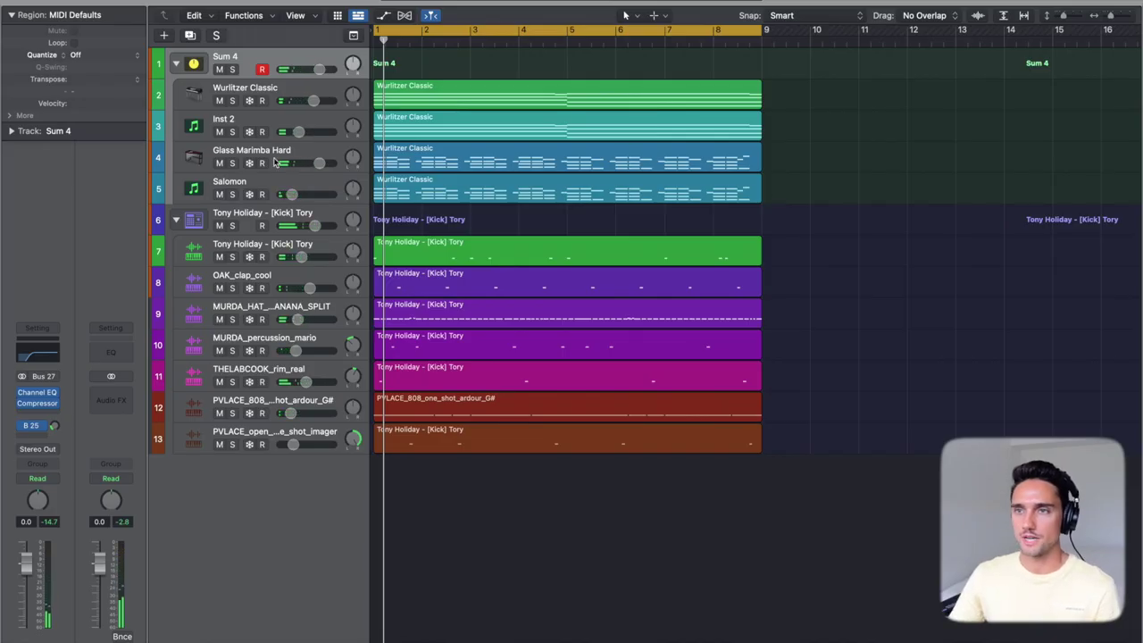
Step: Solo the Inst 2 track, open its chord region in the Piano Roll and set the cycle range to bars 7 and 8
{"action": "left_click", "coordinate": [311, 123]}
{"action": "key", "text": "s"}
{"action": "key", "text": "space"}
{"action": "double_click", "coordinate": [713, 135]}
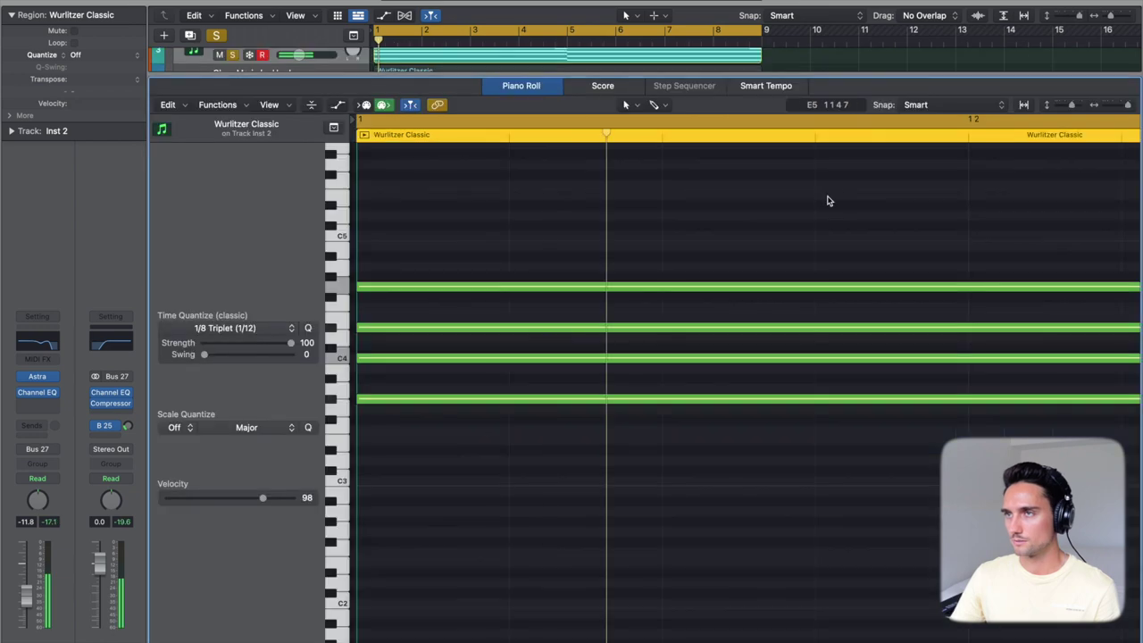
{"action": "left_click_drag", "start_coordinate": [670, 32], "coordinate": [748, 38]}
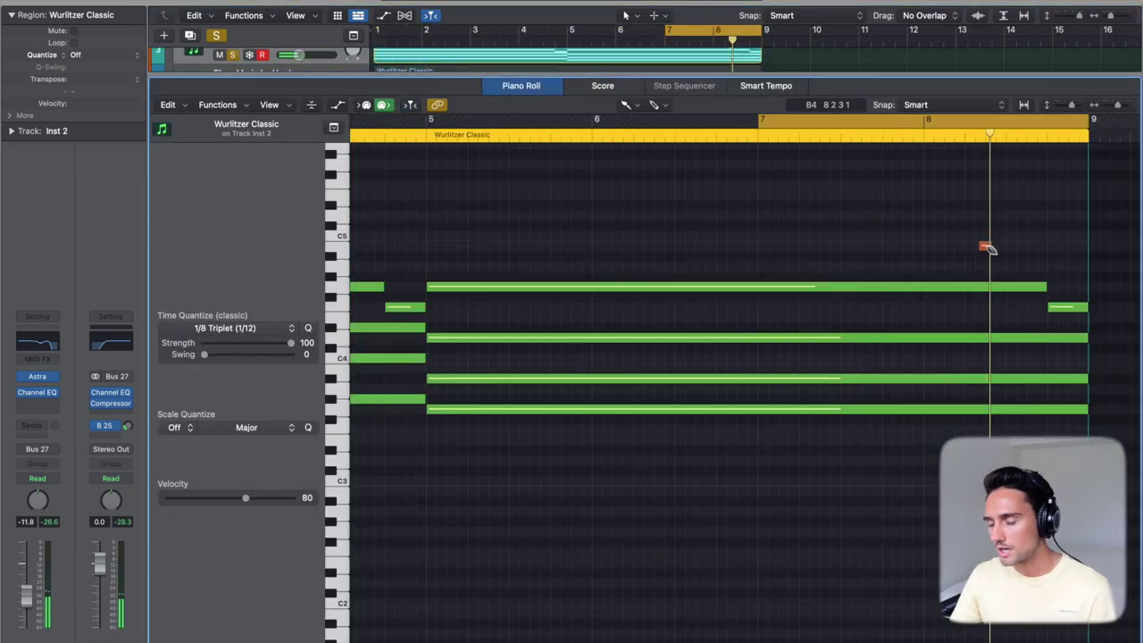
Step: Add a short melody run above the chord in bar 8 of the Inst 2 region and audition it with the clap and hi-hat soloed
{"action": "key", "text": "super+z"}
{"action": "scroll", "coordinate": [991, 268], "scroll_direction": "right", "scroll_amount": 2}
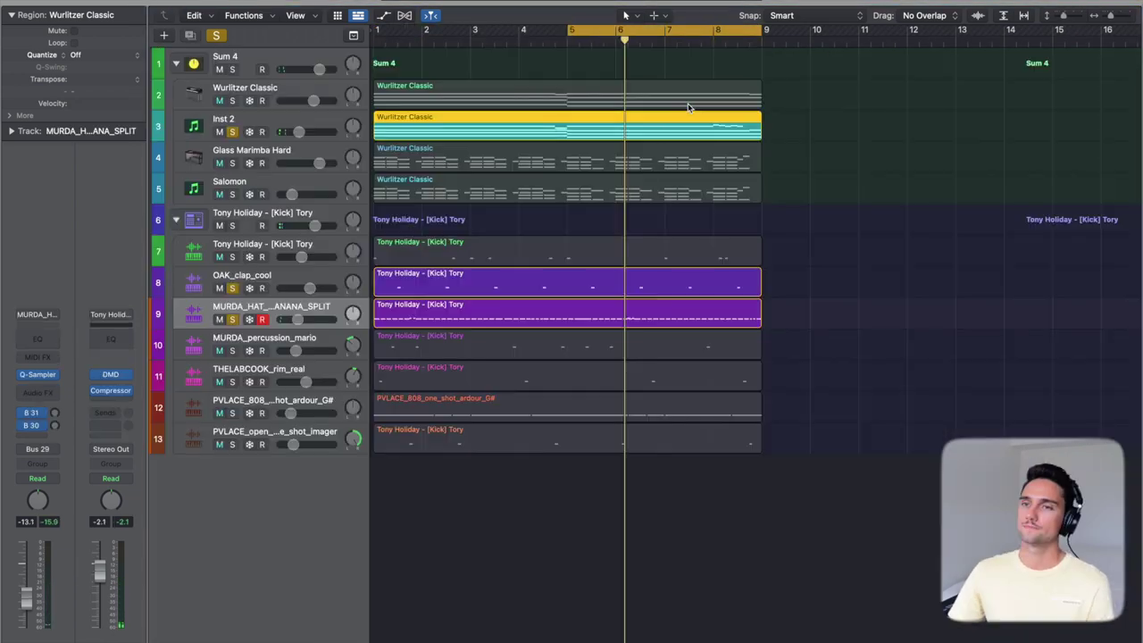
{"action": "key", "text": "t"}
{"action": "key", "text": "t"}
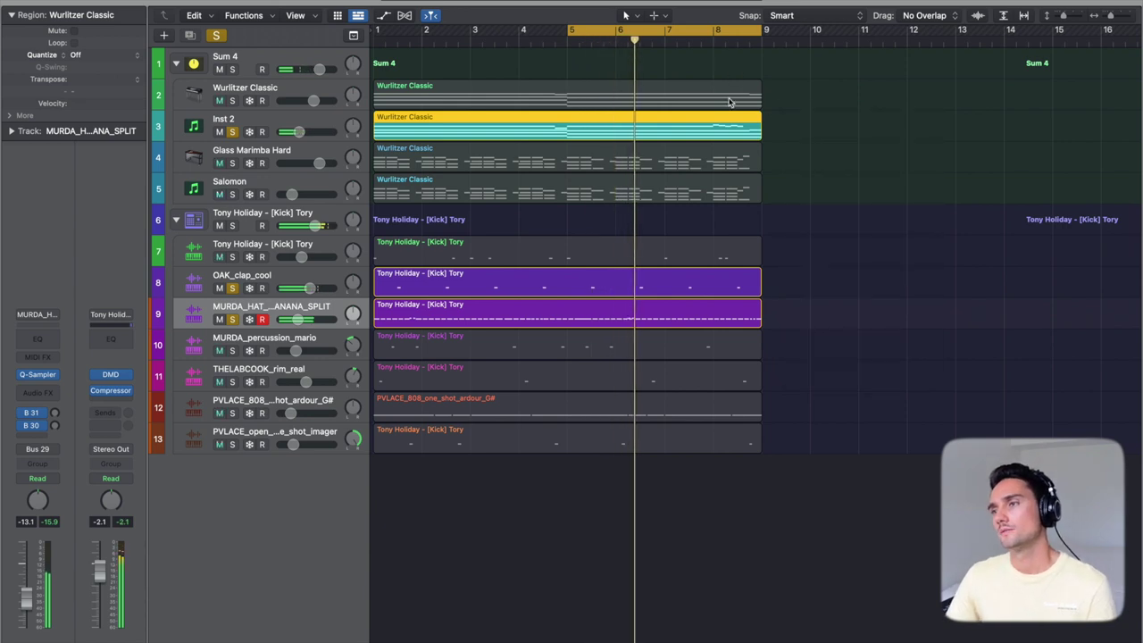
Step: Reopen the Inst 2 region to review its melody run in bar 8, playing it back with all tracks
{"action": "double_click", "coordinate": [714, 119]}
{"action": "scroll", "coordinate": [736, 265], "scroll_direction": "right", "scroll_amount": 1}
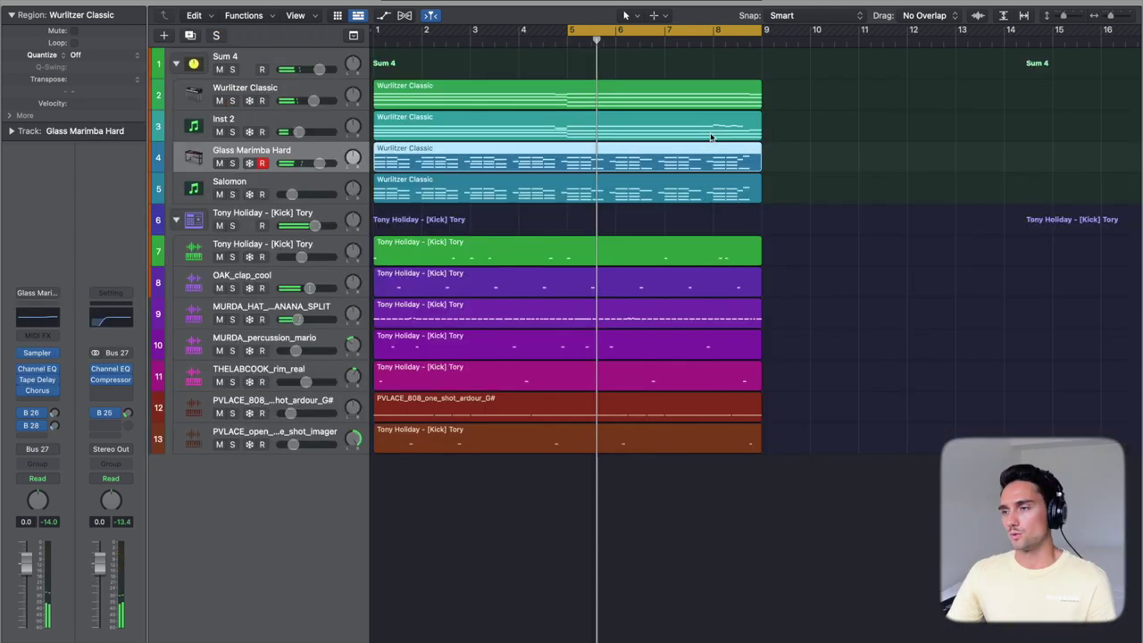
{"action": "double_click", "coordinate": [710, 132]}
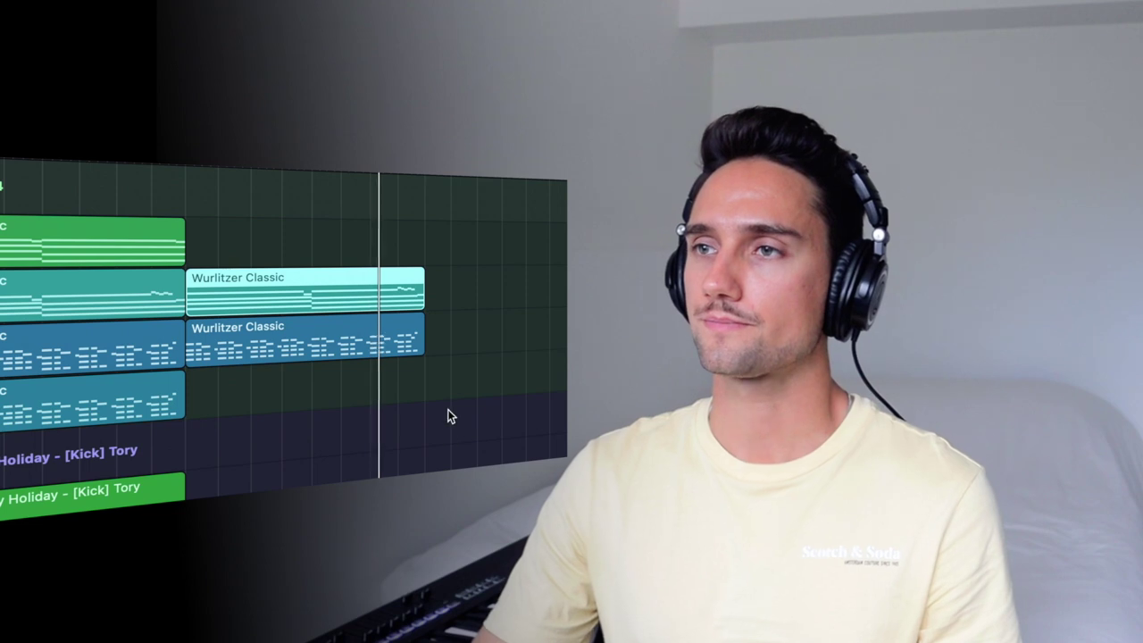
{"action": "key", "text": "t"}
{"action": "key", "text": "t"}
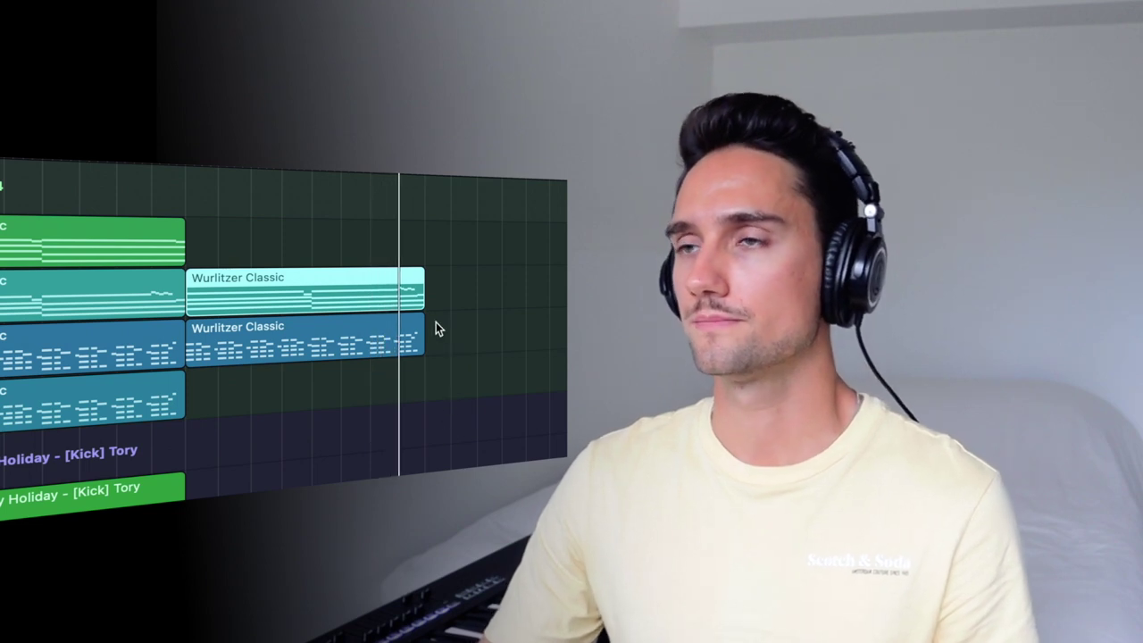